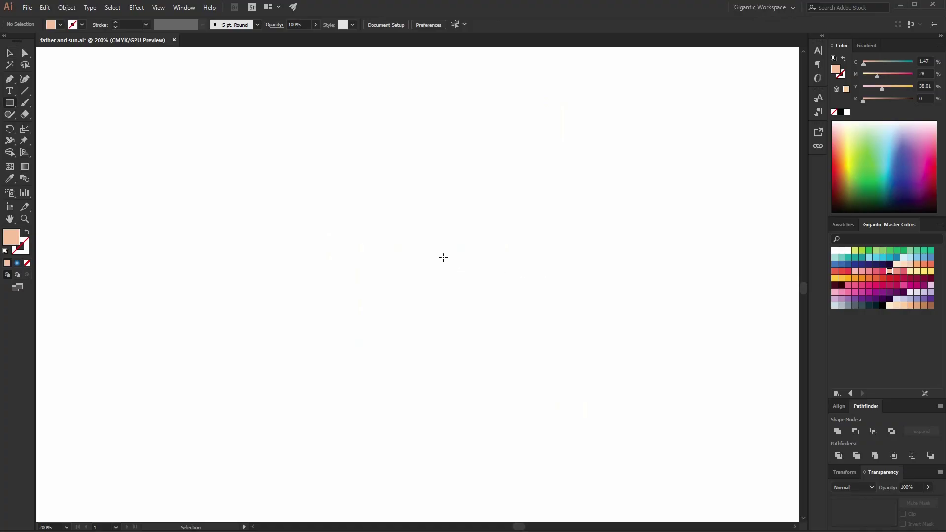
# Step: Draw a peach rectangle for the head and round its corners into a capsule
pyautogui.moveTo(359, 162)
pyautogui.mouseDown()
pyautogui.moveTo(570, 163)
pyautogui.moveTo(486, 380)
pyautogui.moveTo(508, 380)
pyautogui.mouseUp()
pyautogui.click(25, 53)
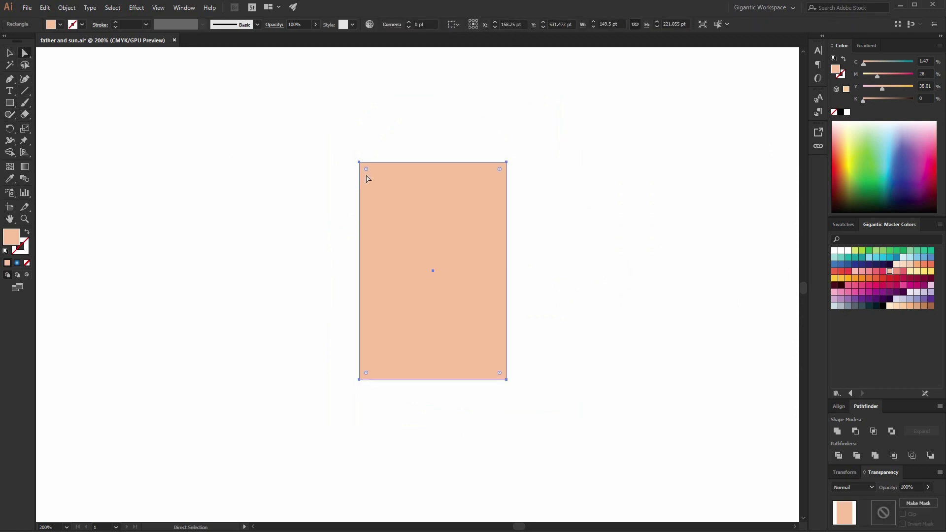
pyautogui.moveTo(365, 170); pyautogui.dragTo(502, 288)
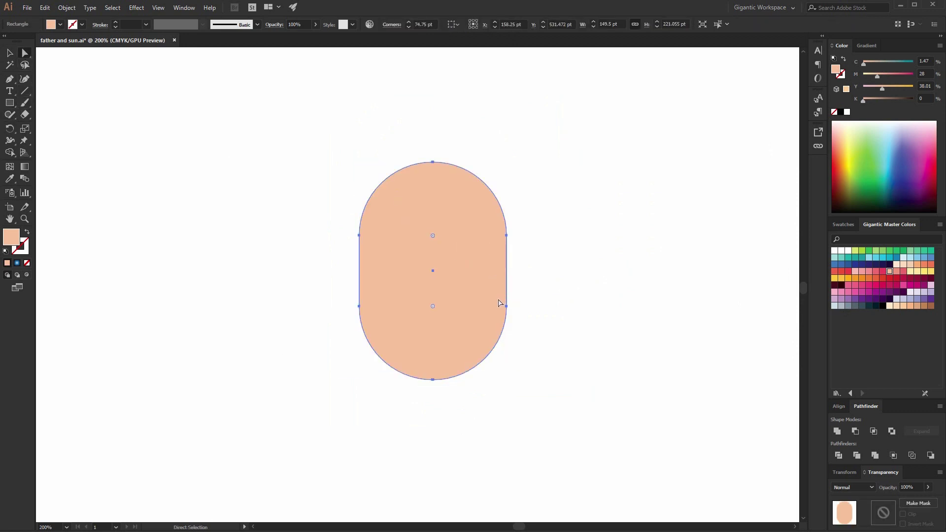
pyautogui.click(505, 315)
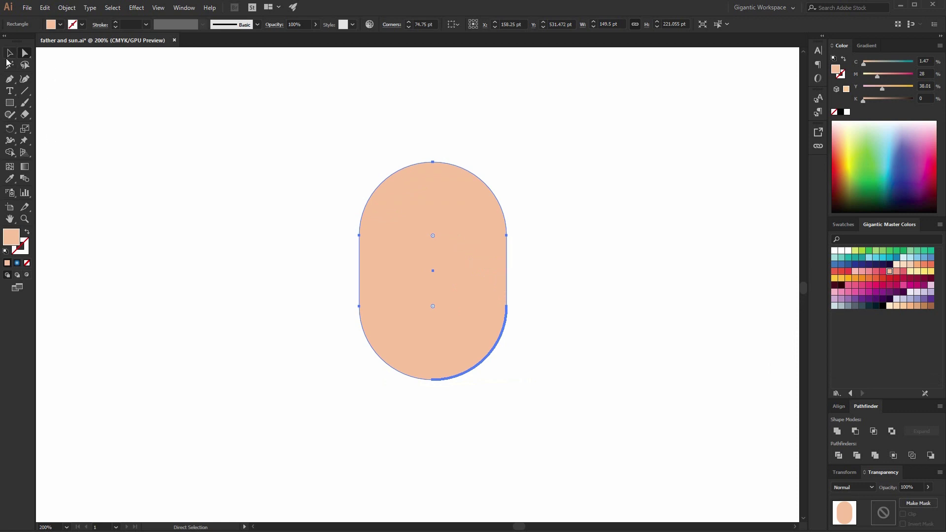
pyautogui.hotkey('ctrl', '+')
# Step: Draw a 37.5 × 62.5 pt crimson rectangle inside the head and round it into a pill nose
pyautogui.press('m')
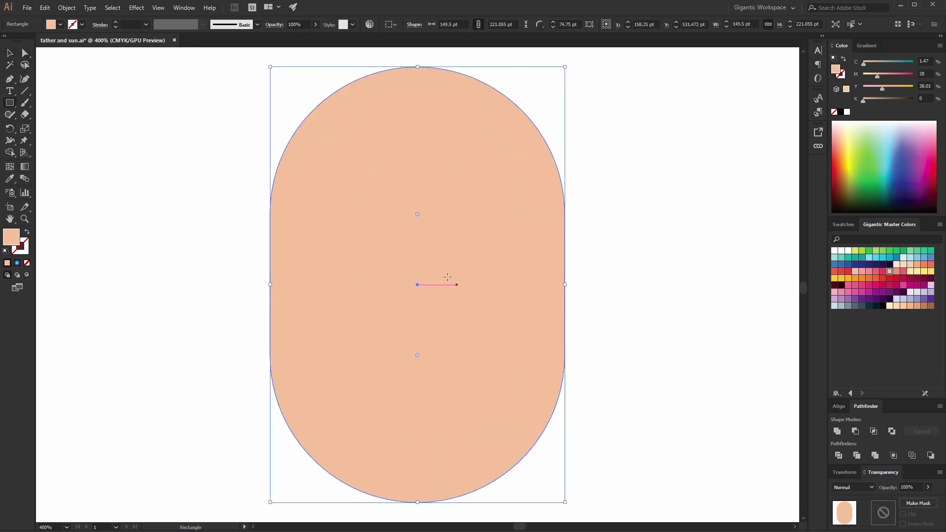
pyautogui.moveTo(379, 186)
pyautogui.mouseDown()
pyautogui.moveTo(446, 281)
pyautogui.moveTo(453, 309)
pyautogui.mouseUp()
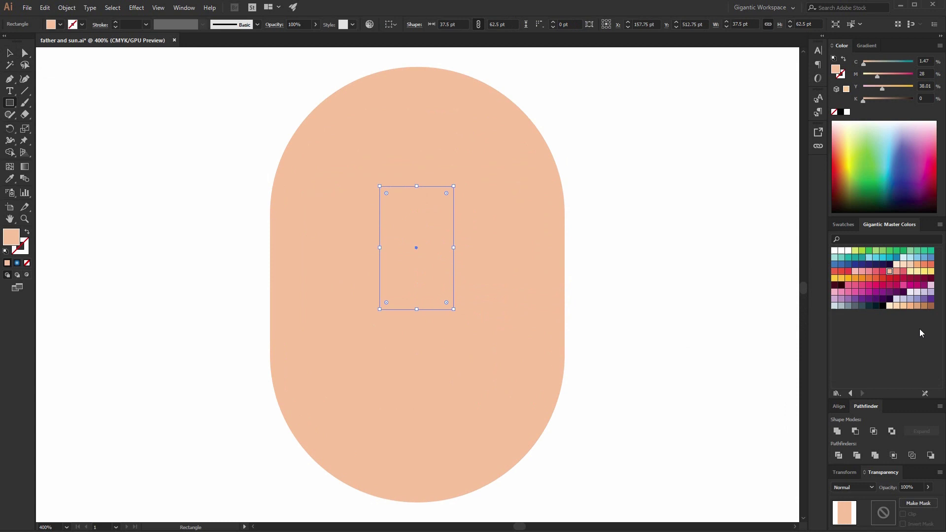
pyautogui.click(882, 273)
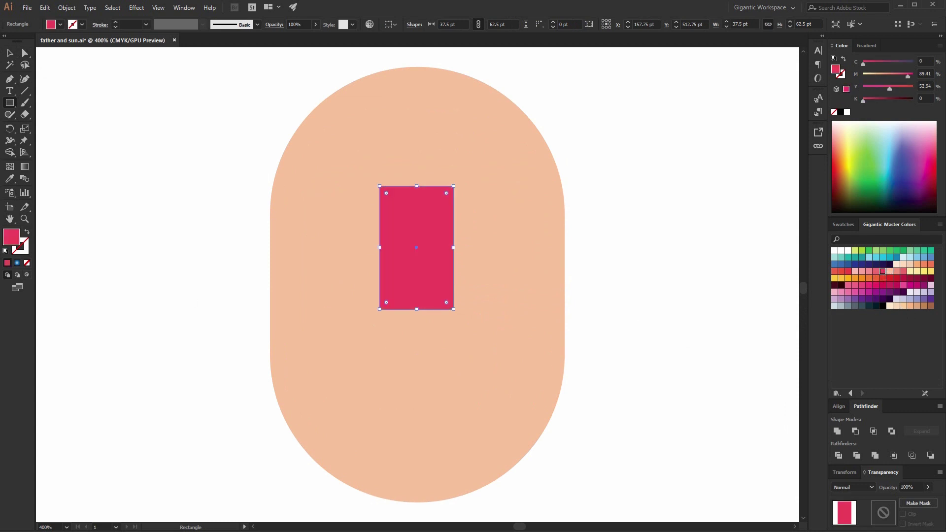
pyautogui.click(26, 54)
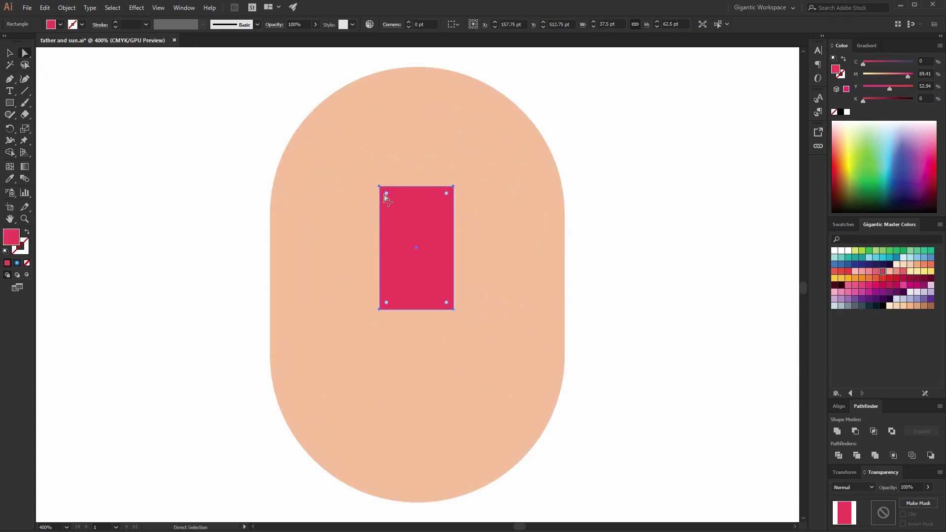
pyautogui.moveTo(386, 193); pyautogui.dragTo(468, 296)
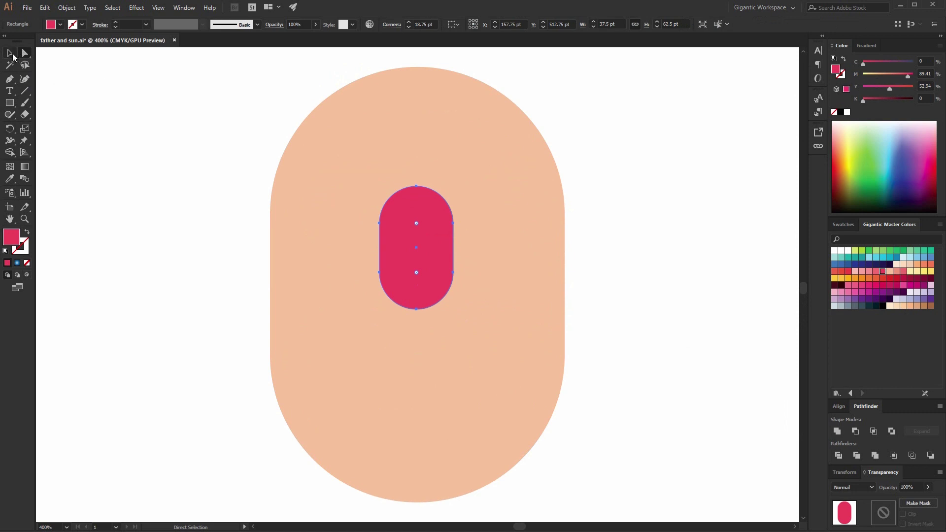
pyautogui.click(12, 56)
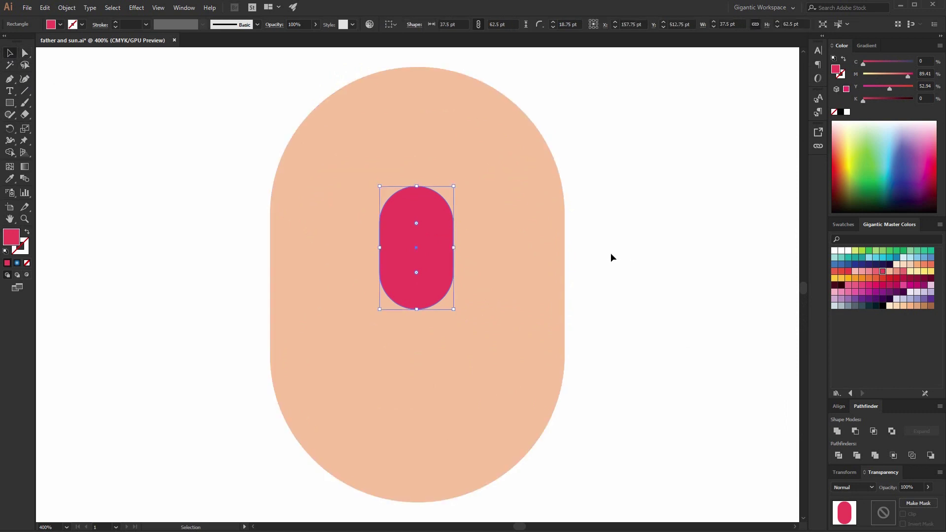
# Step: Draw a white circle eye right of the nose with a dark navy pupil inside it
pyautogui.press('l')
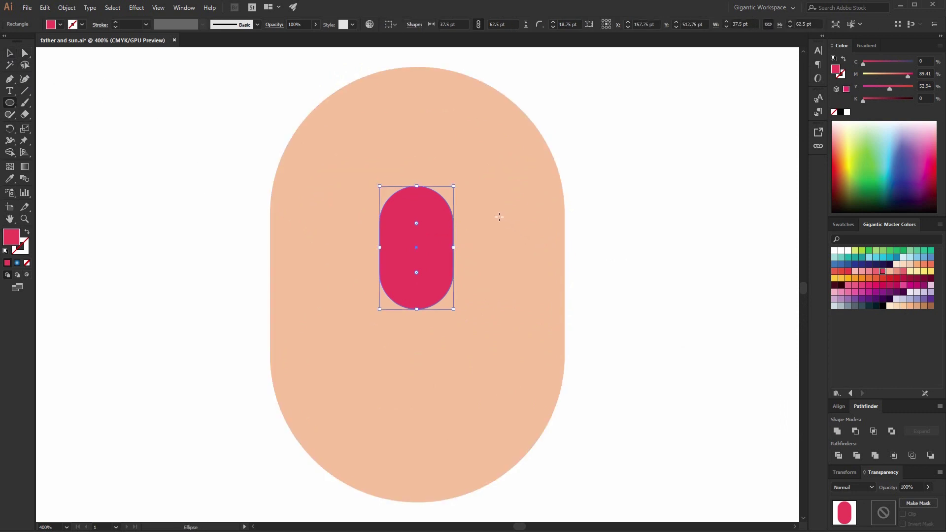
pyautogui.moveTo(473, 202); pyautogui.dragTo(548, 267)
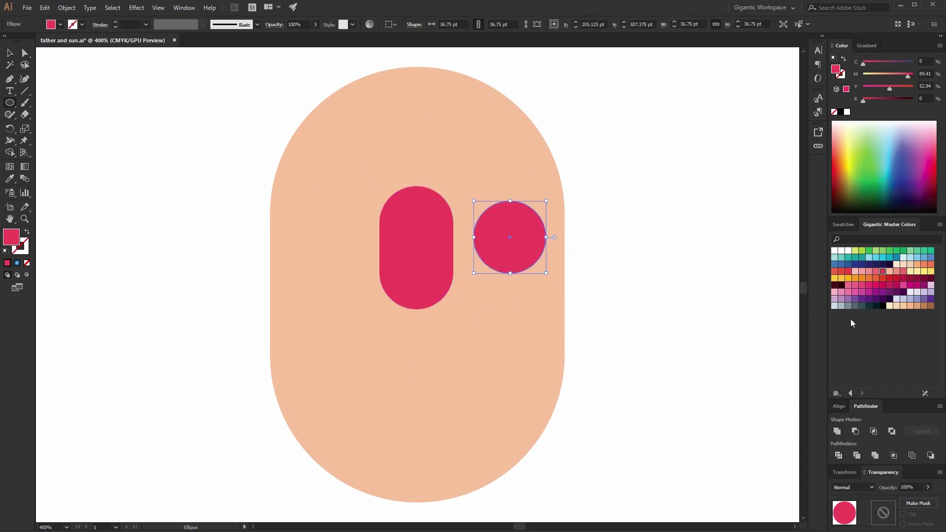
pyautogui.click(835, 250)
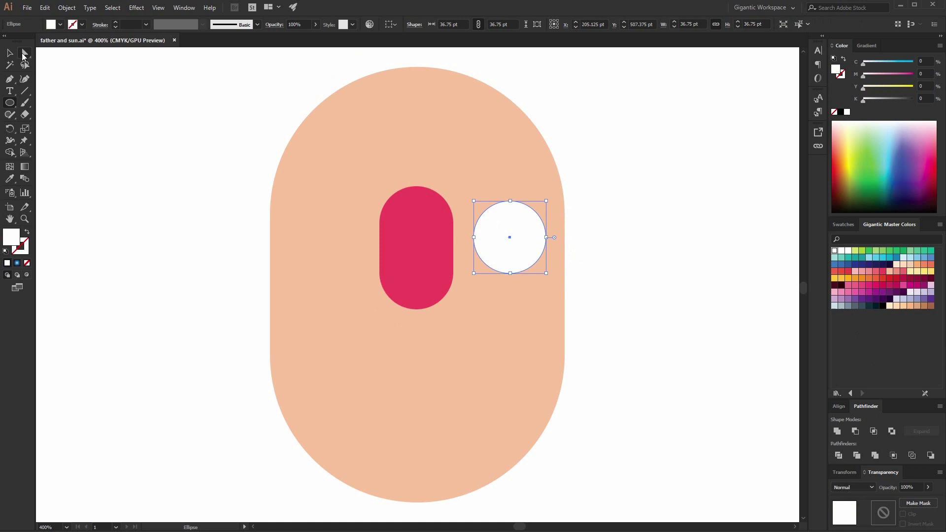
pyautogui.click(7, 54)
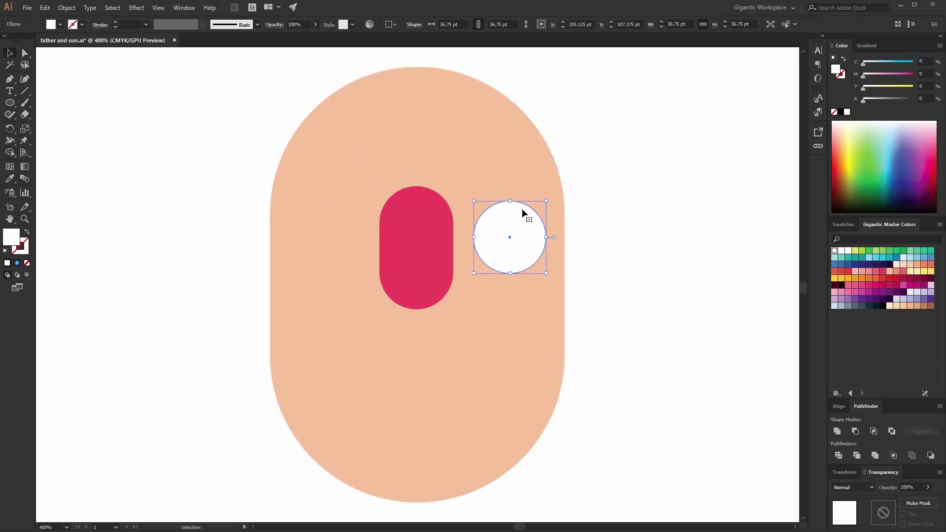
pyautogui.moveTo(547, 200); pyautogui.dragTo(528, 228)
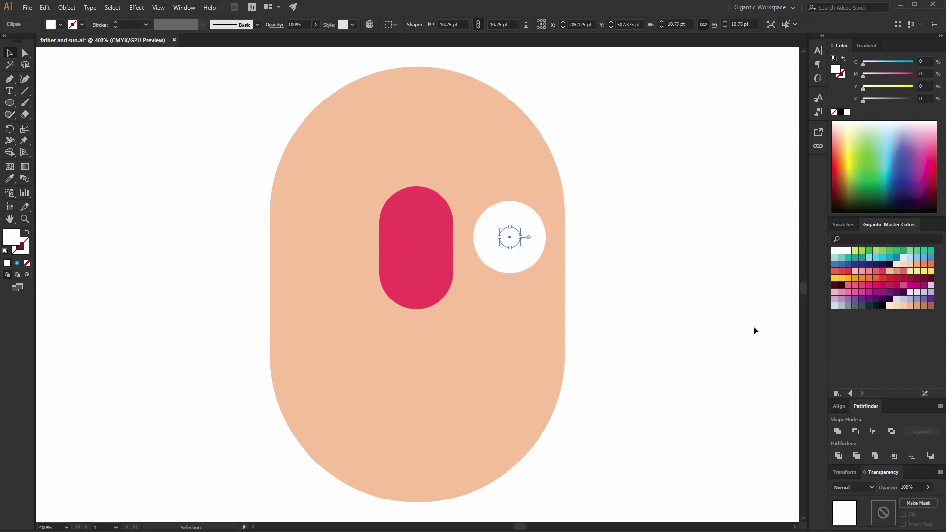
pyautogui.click(875, 306)
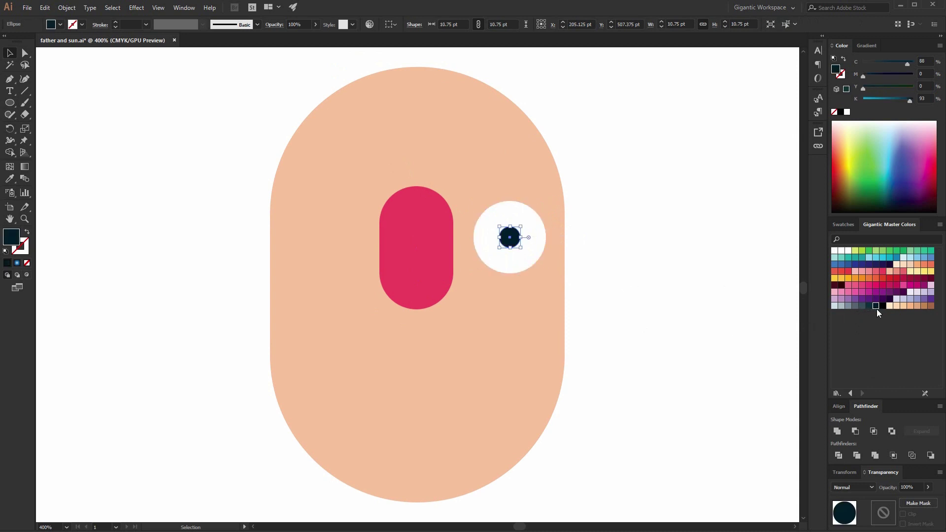
# Step: Duplicate the eye to the left of the nose and send both eyes behind the nose
pyautogui.keyDown('shift'); pyautogui.click(541, 258); pyautogui.keyUp('shift')
pyautogui.moveTo(528, 253); pyautogui.dragTo(376, 266)
pyautogui.keyDown('shift'); pyautogui.click(480, 283); pyautogui.keyUp('shift')
pyautogui.rightClick(396, 242)
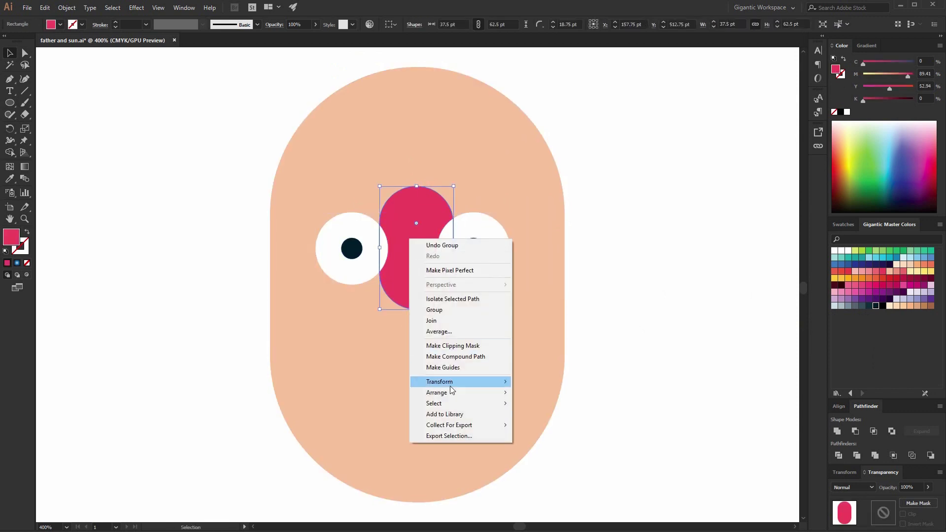
pyautogui.click(538, 415)
# Step: Enlarge the eyes and nose together from their centre, leaving the head unchanged
pyautogui.moveTo(676, 147); pyautogui.dragTo(276, 326)
pyautogui.keyDown('shift'); pyautogui.click(551, 222); pyautogui.keyUp('shift')
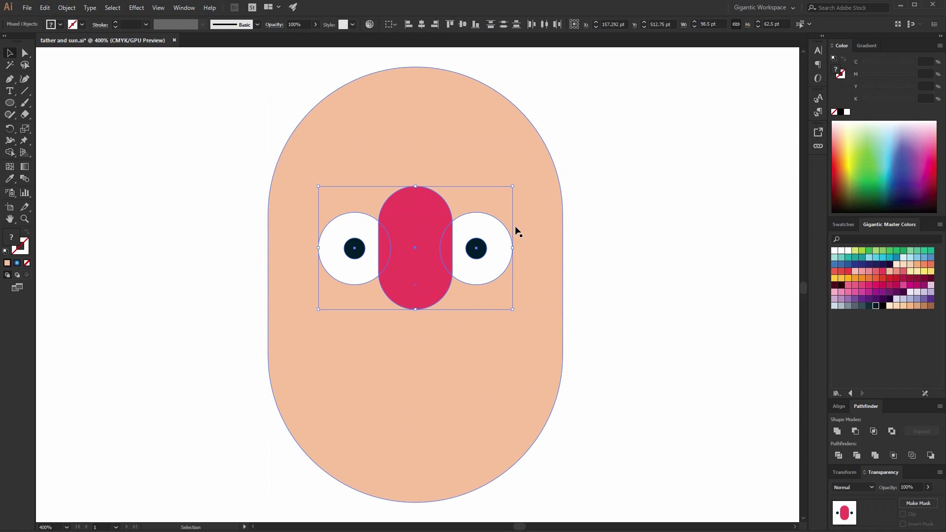
pyautogui.moveTo(513, 185); pyautogui.dragTo(545, 173)
pyautogui.click(650, 271)
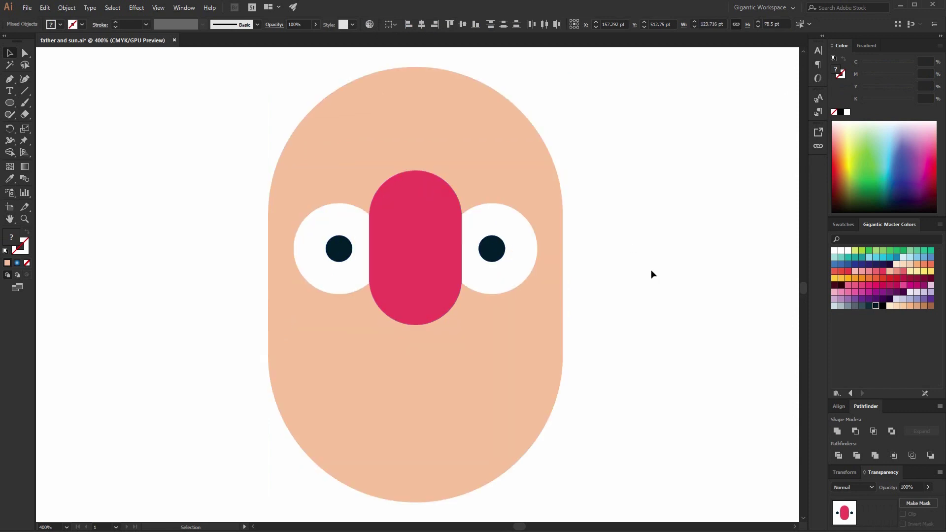
# Step: Draw a salmon ear circle with a smaller darker pink circle inside it
pyautogui.moveTo(584, 218); pyautogui.dragTo(673, 321)
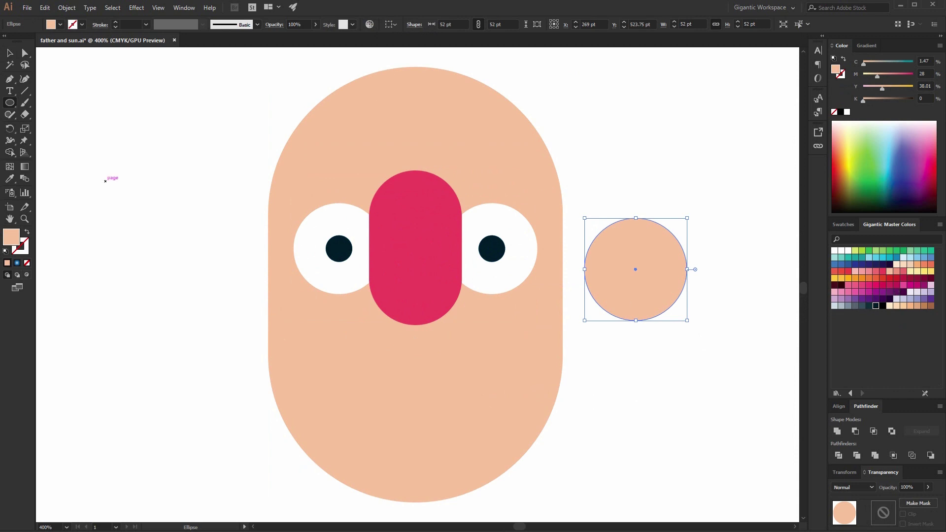
pyautogui.click(9, 54)
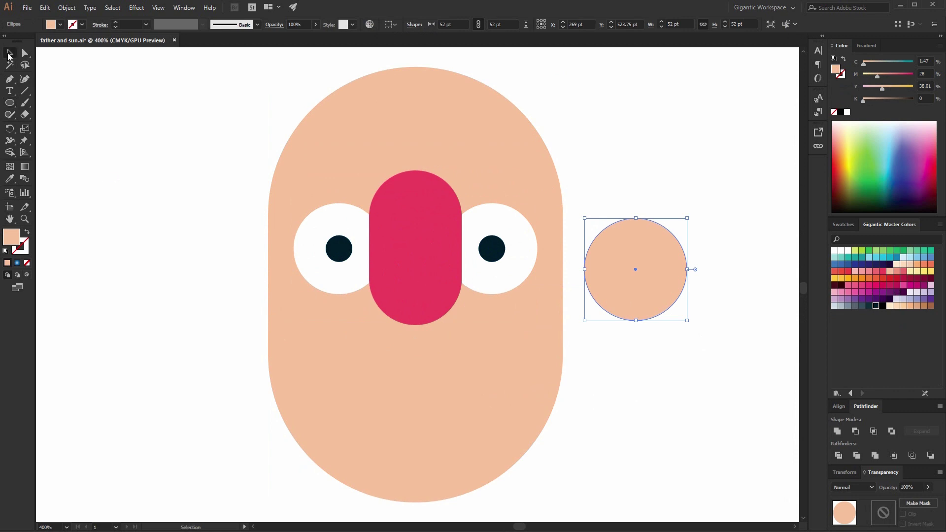
pyautogui.click(896, 271)
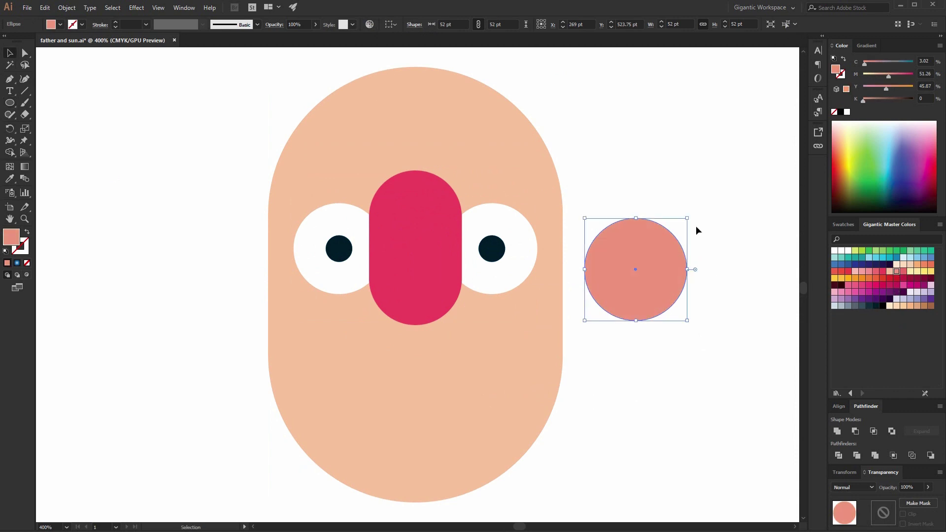
pyautogui.moveTo(682, 216); pyautogui.dragTo(657, 249)
pyautogui.click(903, 271)
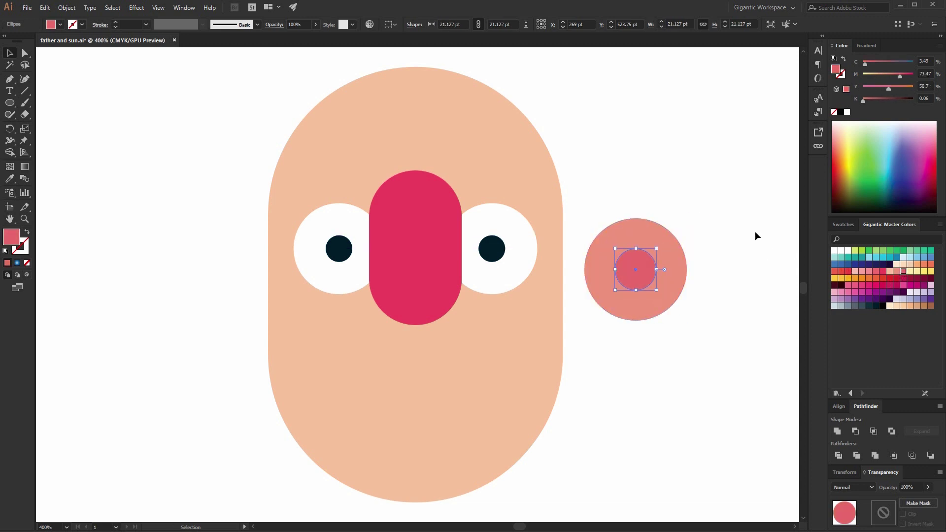
# Step: Move the ear against the right side of the head and send it behind the head
pyautogui.keyDown('shift'); pyautogui.click(644, 288); pyautogui.keyUp('shift')
pyautogui.press('a')
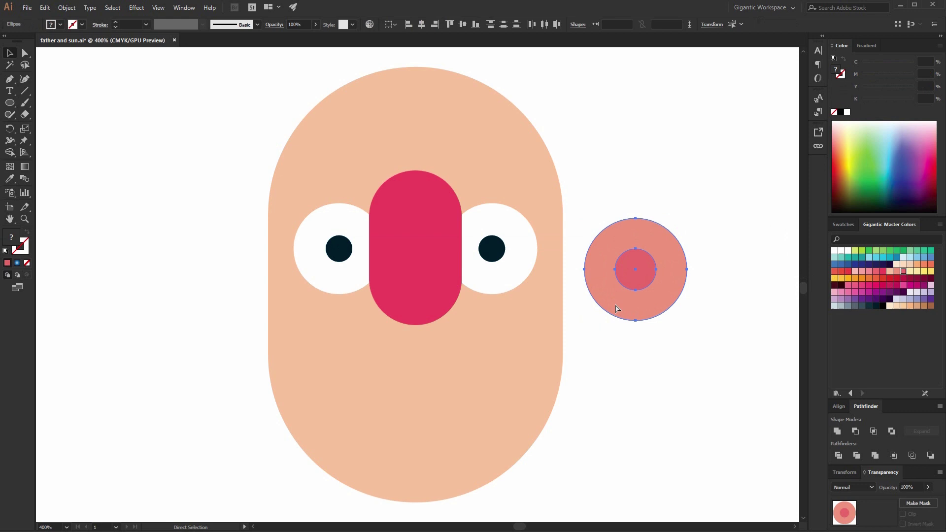
pyautogui.press('v')
pyautogui.moveTo(643, 289); pyautogui.dragTo(575, 268)
pyautogui.rightClick(576, 268)
pyautogui.moveTo(627, 376)
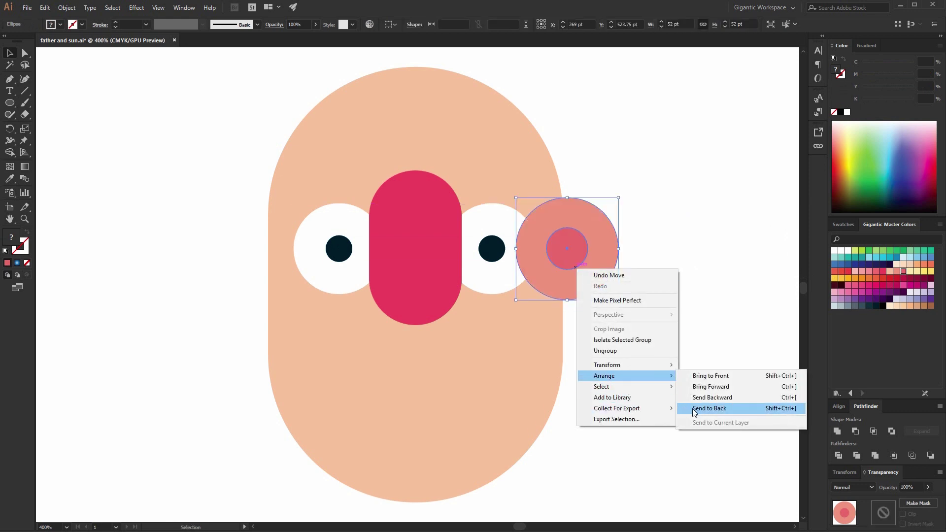
pyautogui.click(695, 408)
# Step: Copy the ear to the left side of the head
pyautogui.press('a')
pyautogui.press('v')
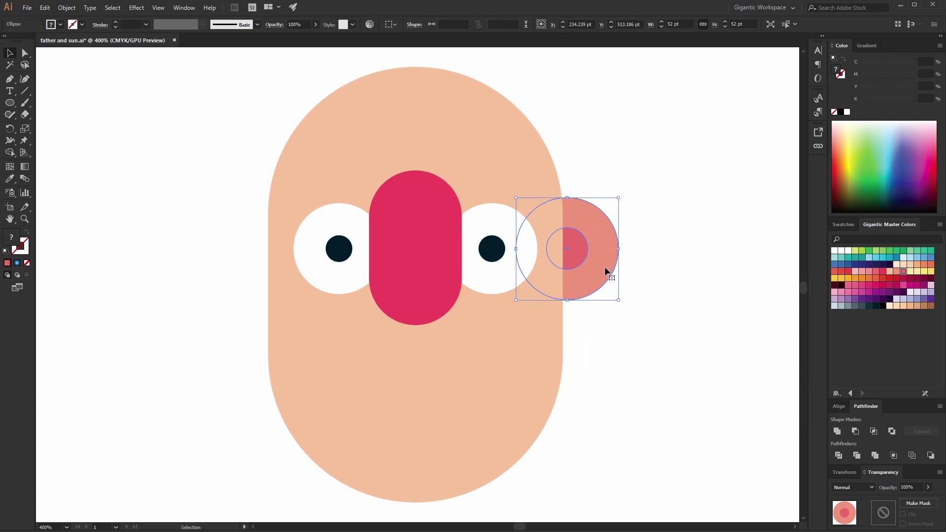
pyautogui.moveTo(606, 268); pyautogui.dragTo(308, 275)
pyautogui.keyDown('shift'); pyautogui.click(608, 271); pyautogui.keyUp('shift')
pyautogui.press('a')
pyautogui.click(679, 206)
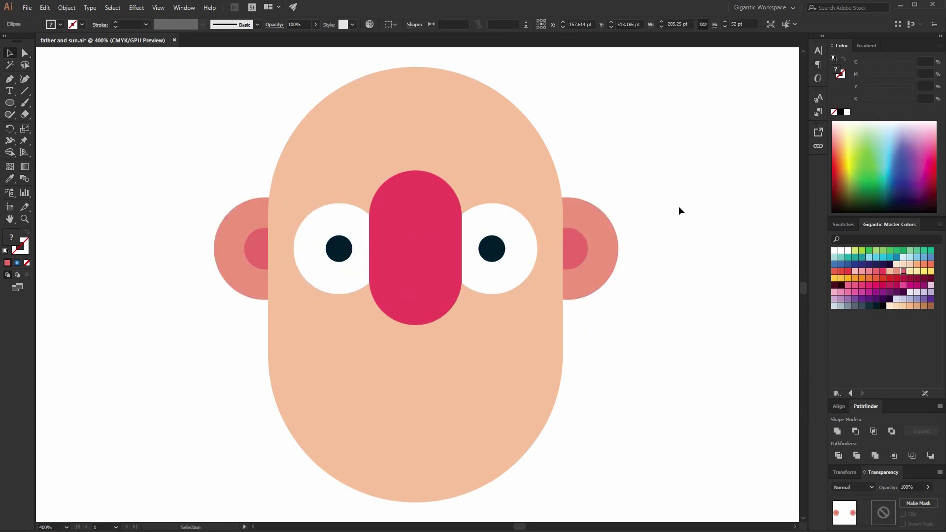
pyautogui.press('v')
# Step: Centre all face parts horizontally
pyautogui.moveTo(671, 123); pyautogui.dragTo(210, 394)
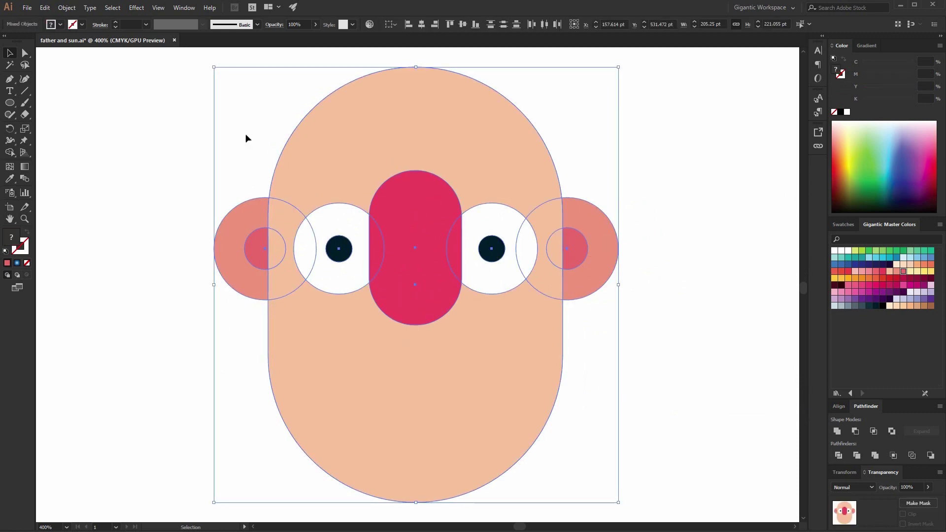
pyautogui.click(424, 25)
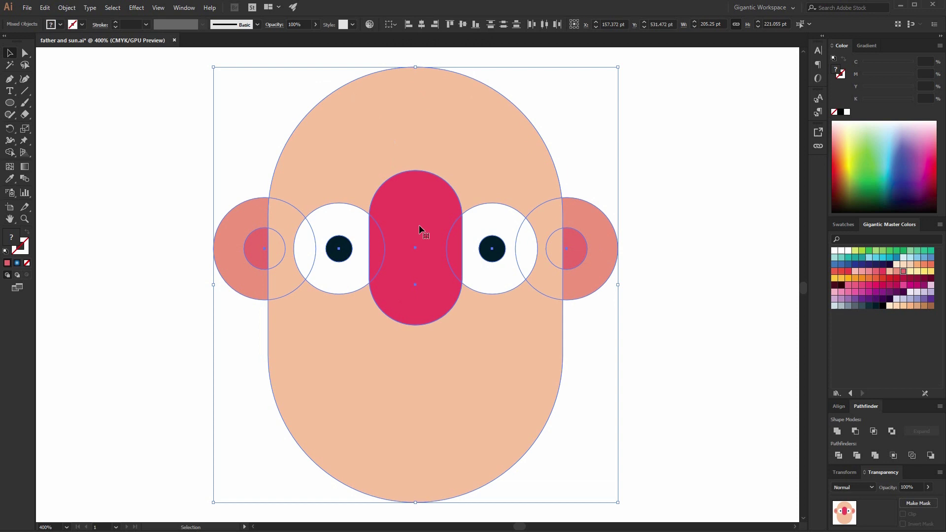
pyautogui.click(626, 237)
pyautogui.hotkey('ctrl', '-')
pyautogui.press('m')
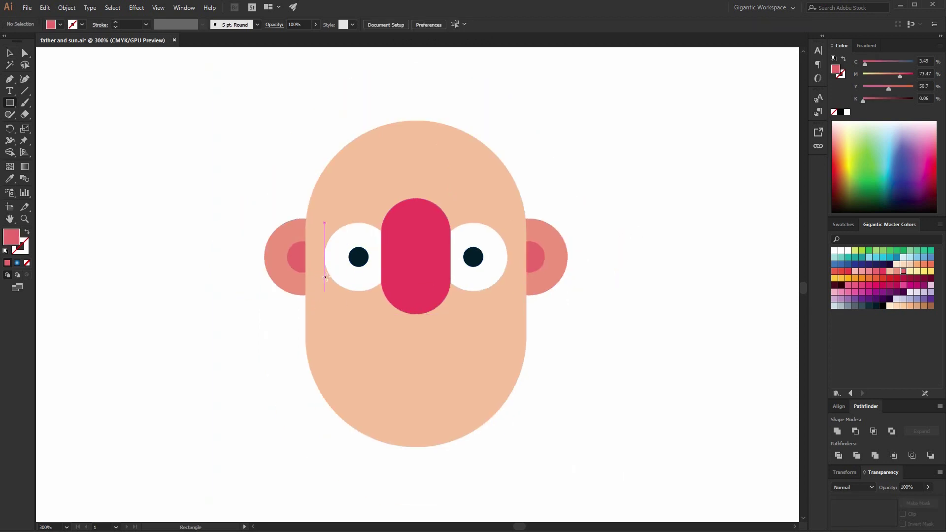
# Step: Draw a thin dark navy bar under the eyes and round its top corners into a mustache
pyautogui.moveTo(327, 280); pyautogui.dragTo(509, 317)
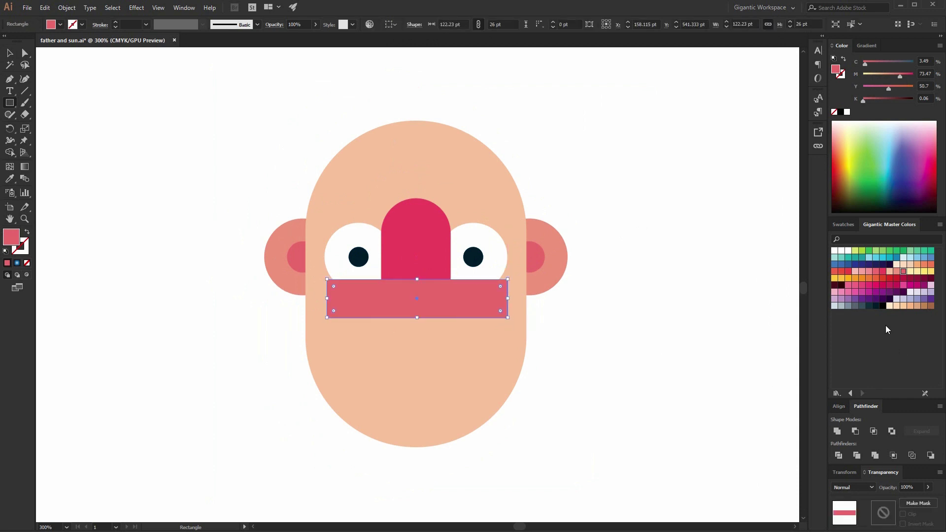
pyautogui.click(869, 306)
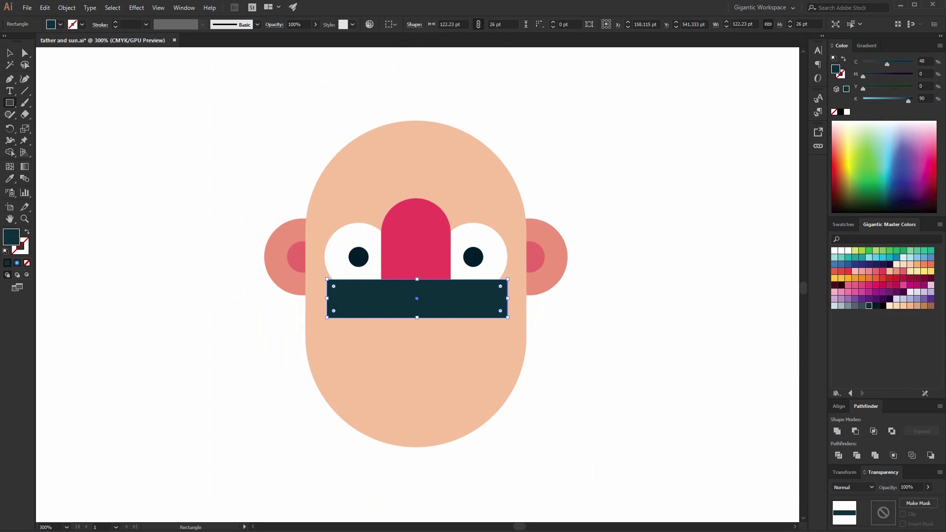
pyautogui.click(25, 53)
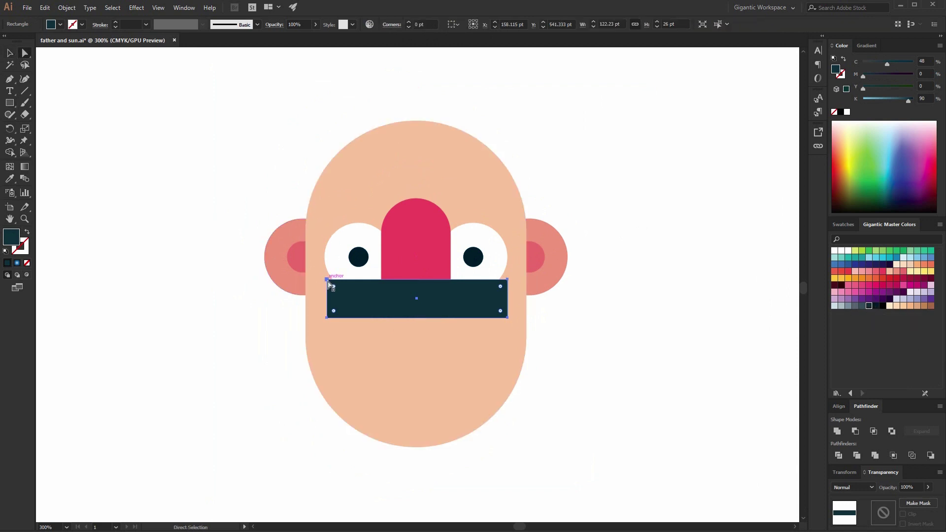
pyautogui.click(327, 280)
pyautogui.keyDown('shift'); pyautogui.click(507, 279); pyautogui.keyUp('shift')
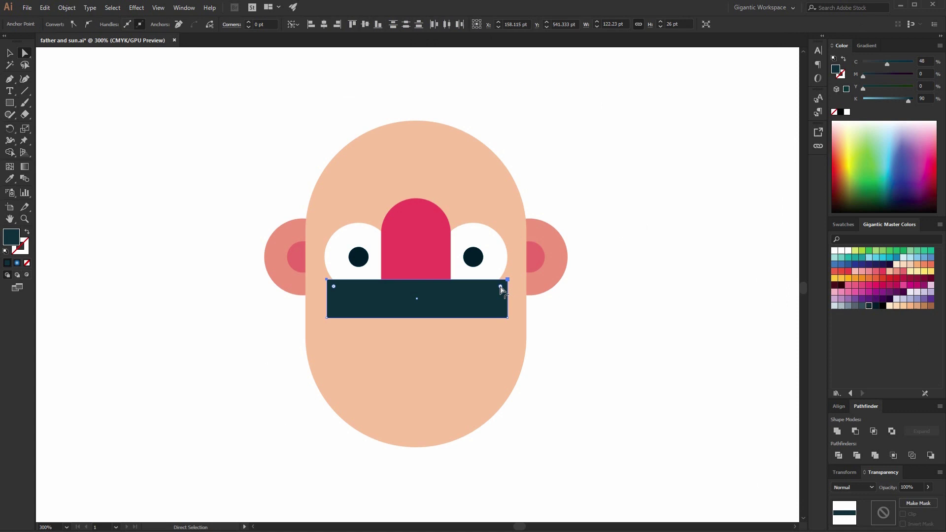
pyautogui.moveTo(501, 286); pyautogui.dragTo(488, 324)
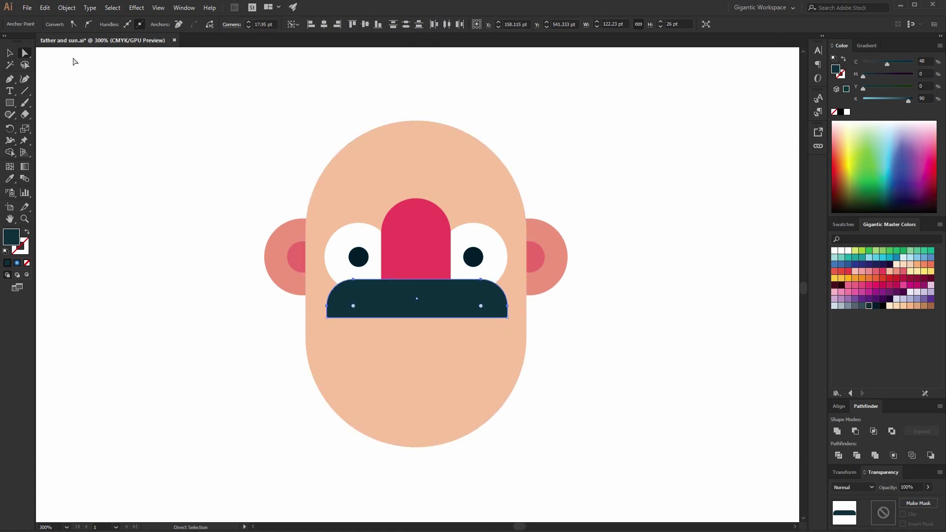
# Step: Bring the crimson nose in front of the mustache
pyautogui.click(6, 54)
pyautogui.rightClick(404, 265)
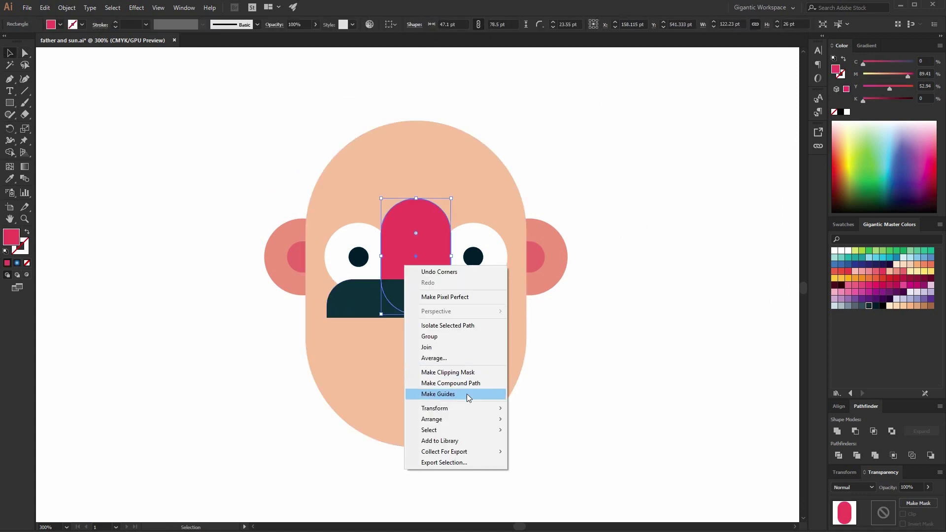
pyautogui.moveTo(472, 419)
pyautogui.click(547, 417)
pyautogui.click(596, 413)
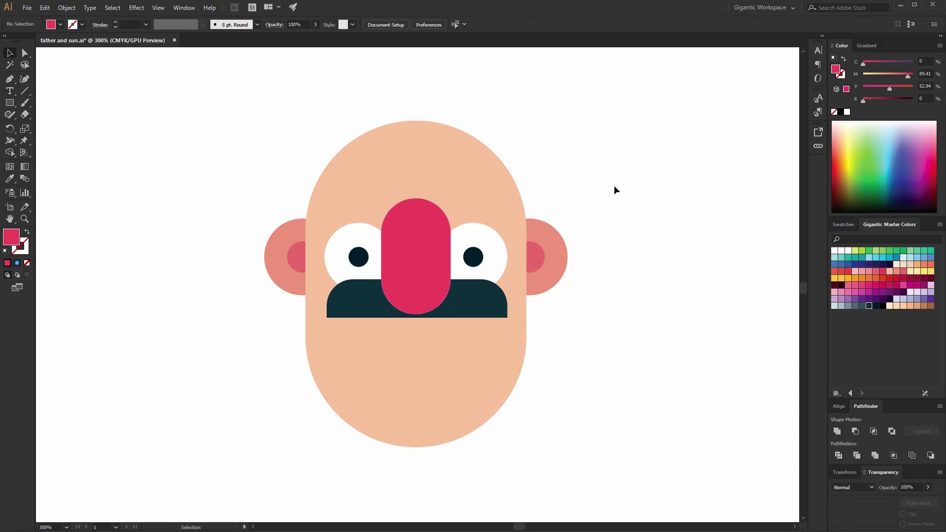
# Step: Align all the face parts to a common horizontal centre
pyautogui.moveTo(621, 145); pyautogui.dragTo(264, 370)
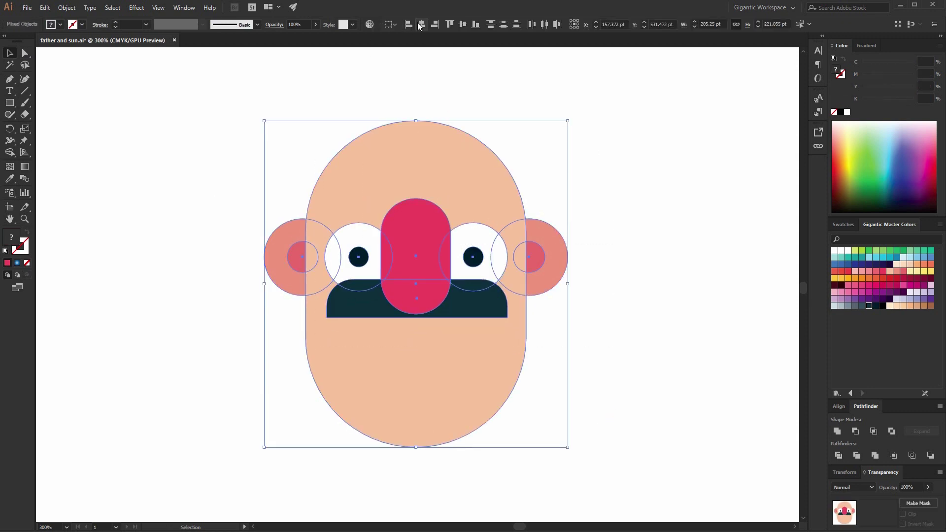
pyautogui.click(420, 24)
pyautogui.click(668, 176)
# Step: Duplicate the face shape, recolour the copy dark teal, and move it down over the face
pyautogui.hotkey('ctrl', '=')
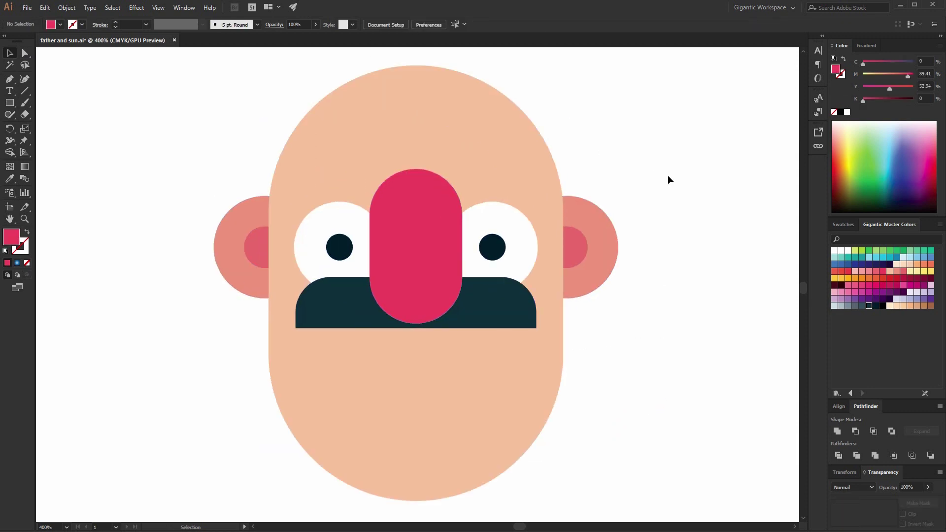
pyautogui.scroll(-1, 528, 293)
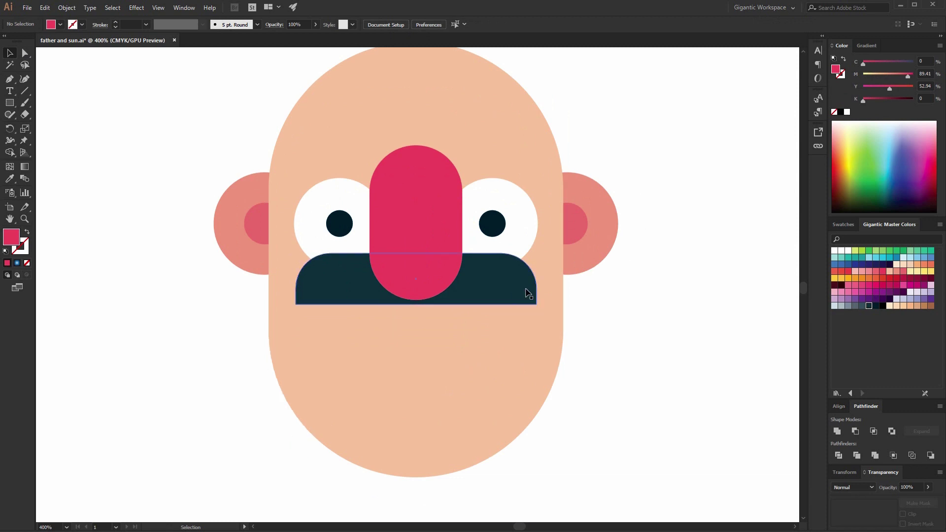
pyautogui.scroll(-1, 561, 373)
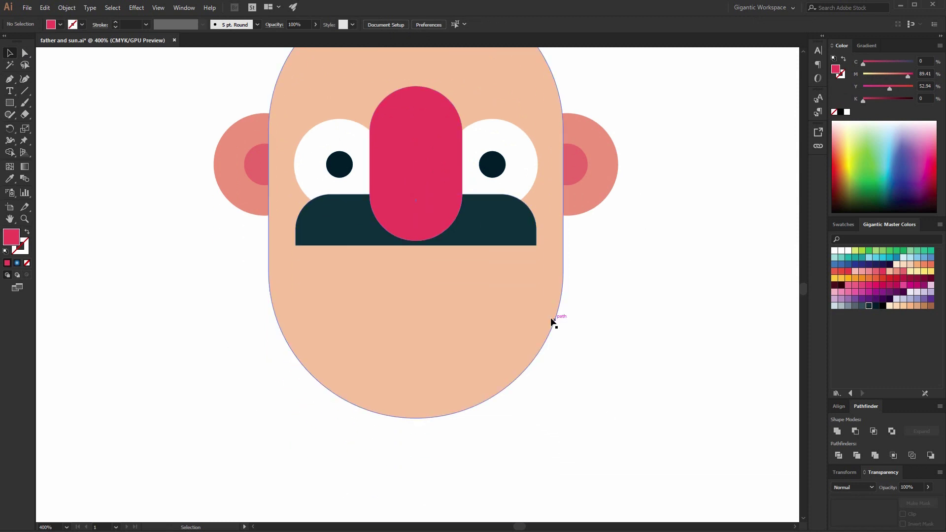
pyautogui.scroll(1, 551, 361)
pyautogui.click(521, 362)
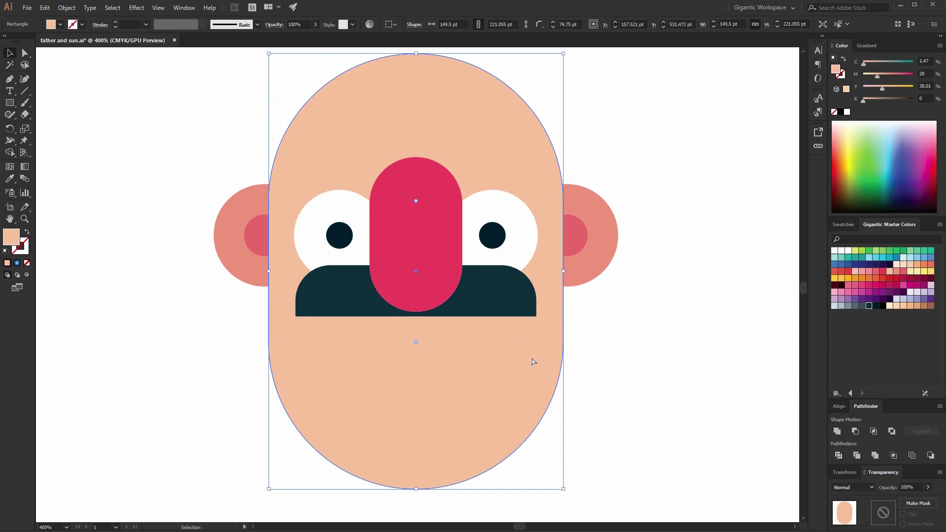
pyautogui.press('ctrl')
pyautogui.click(868, 306)
pyautogui.moveTo(513, 163); pyautogui.dragTo(510, 202)
# Step: Cut the top off the dark copy with a large rectangle and Minus Front, leaving the beard
pyautogui.scroll(-2, 597, 231)
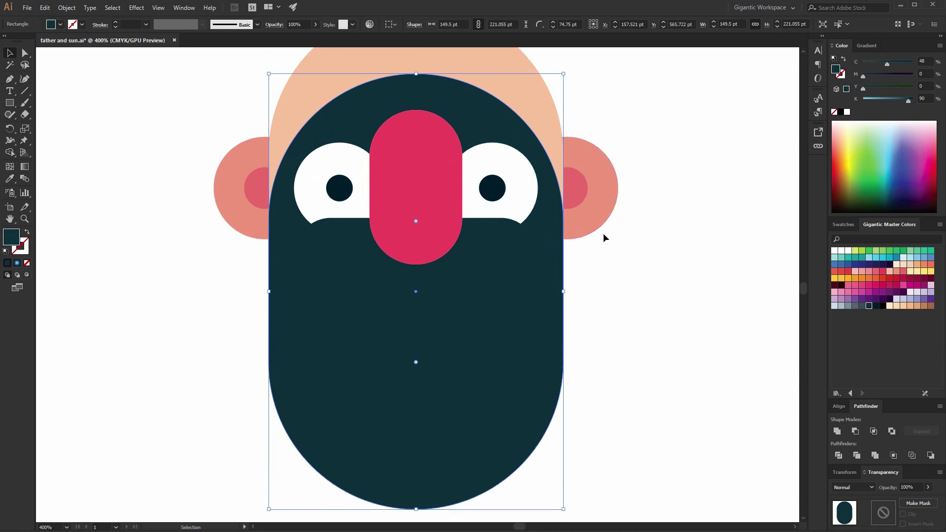
pyautogui.scroll(3, 603, 233)
pyautogui.press('m')
pyautogui.moveTo(201, 97); pyautogui.dragTo(662, 311)
pyautogui.click(10, 51)
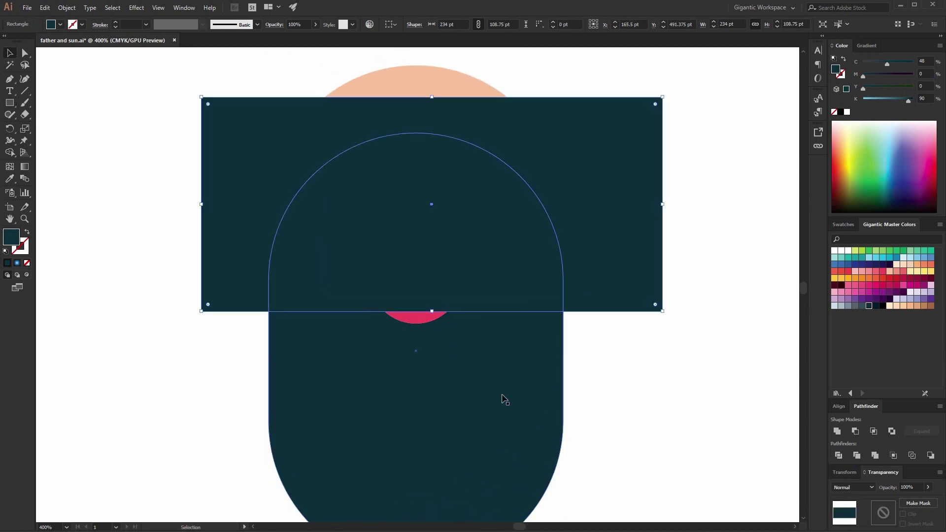
pyautogui.keyDown('shift'); pyautogui.click(503, 394); pyautogui.keyUp('shift')
pyautogui.click(855, 431)
pyautogui.click(445, 288)
pyautogui.rightClick(444, 284)
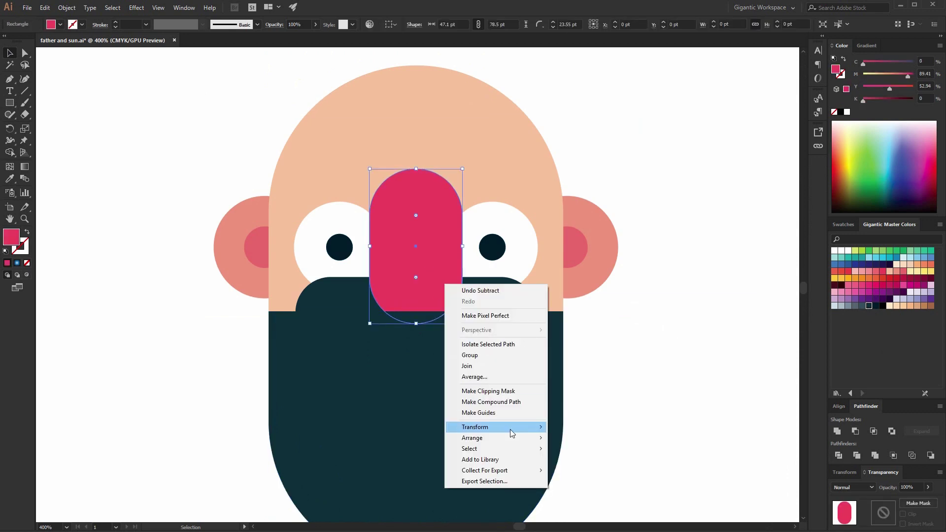
# Step: Bring the nose in front of the beard
pyautogui.moveTo(517, 437)
pyautogui.click(612, 437)
pyautogui.scroll(-3, 640, 377)
pyautogui.click(640, 378)
# Step: Draw a peach mouth rectangle in the beard and round its bottom corners
pyautogui.press('m')
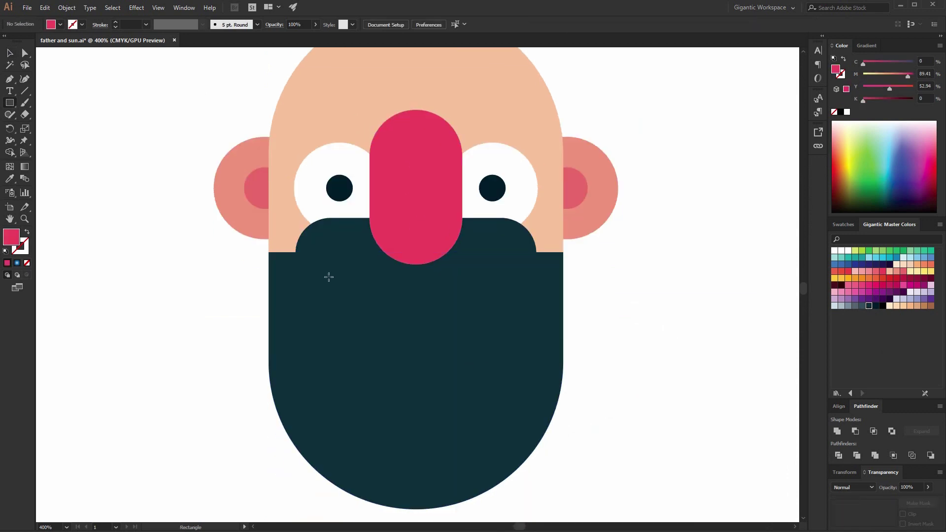
pyautogui.moveTo(326, 265); pyautogui.dragTo(502, 316)
pyautogui.hotkey('ctrl', 'z')
pyautogui.moveTo(323, 264); pyautogui.dragTo(509, 317)
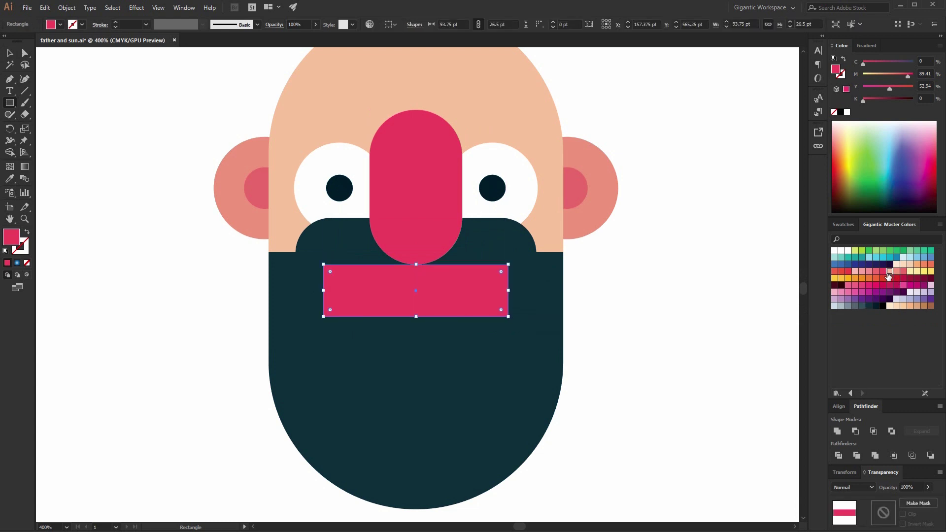
pyautogui.click(889, 271)
pyautogui.click(29, 55)
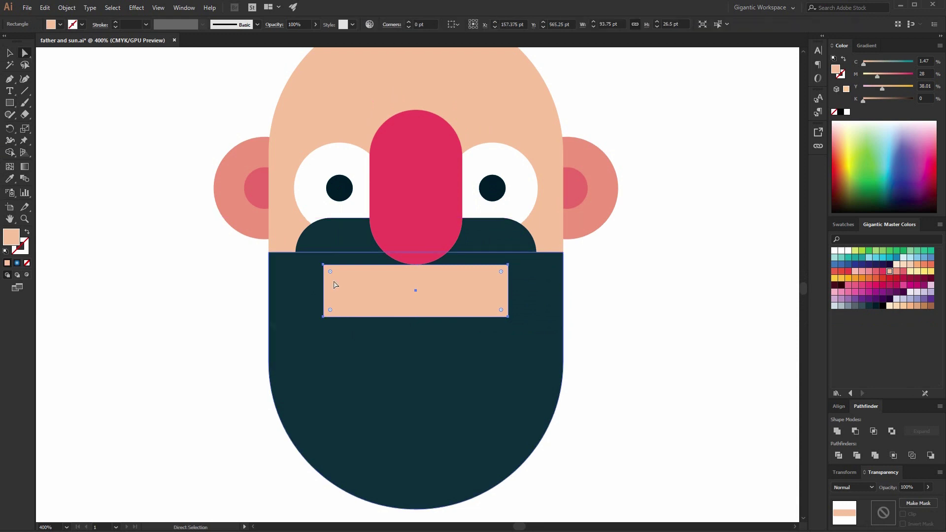
pyautogui.click(324, 317)
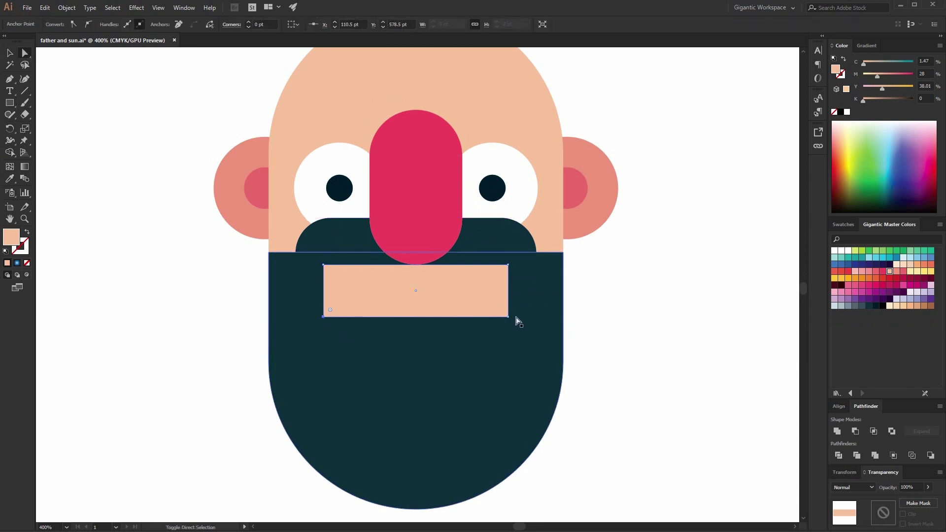
pyautogui.click(498, 311)
pyautogui.moveTo(501, 311); pyautogui.dragTo(493, 290)
# Step: Bring the mustache and nose to the front
pyautogui.press('v')
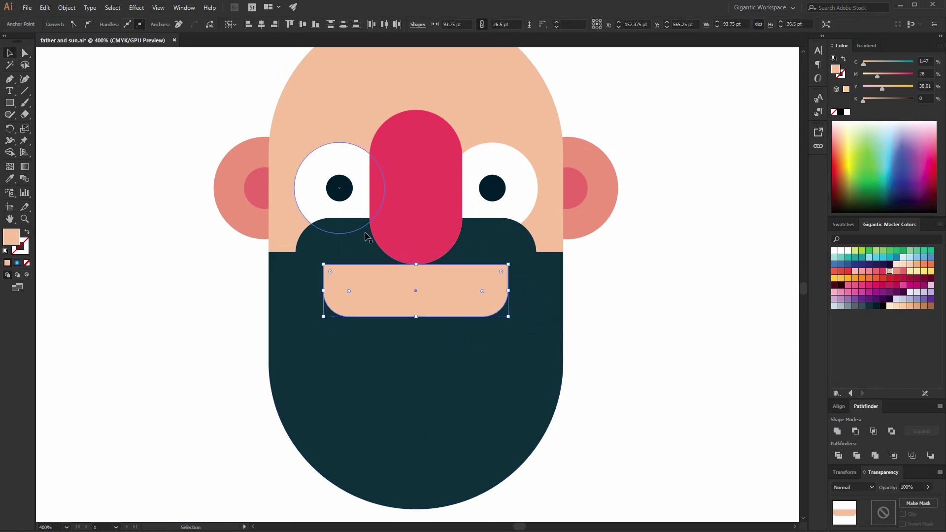
pyautogui.click(367, 236)
pyautogui.keyDown('shift'); pyautogui.click(428, 183); pyautogui.keyUp('shift')
pyautogui.rightClick(432, 180)
pyautogui.moveTo(493, 327)
pyautogui.click(550, 330)
# Step: Add a thin rounded salmon lip bar inside the mouth
pyautogui.press('m')
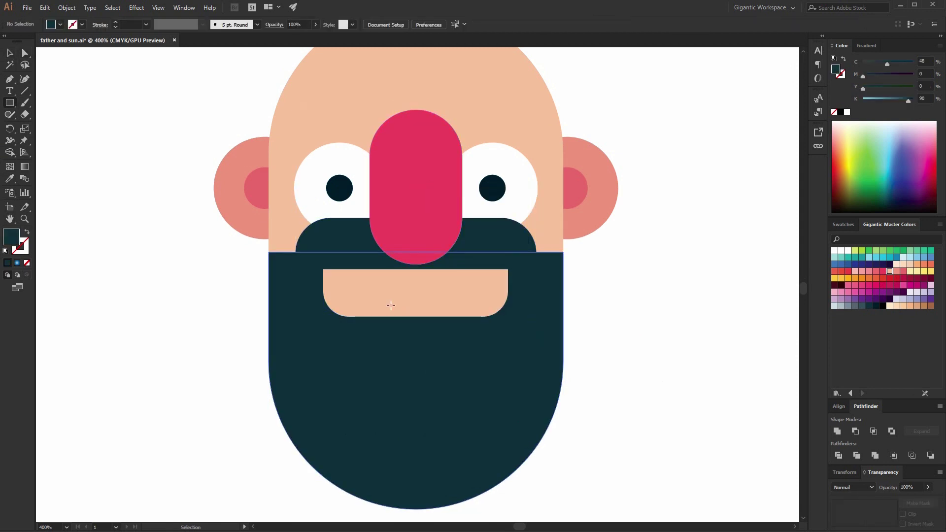
pyautogui.moveTo(347, 278); pyautogui.dragTo(492, 296)
pyautogui.click(896, 271)
pyautogui.click(24, 53)
pyautogui.moveTo(355, 287); pyautogui.dragTo(363, 286)
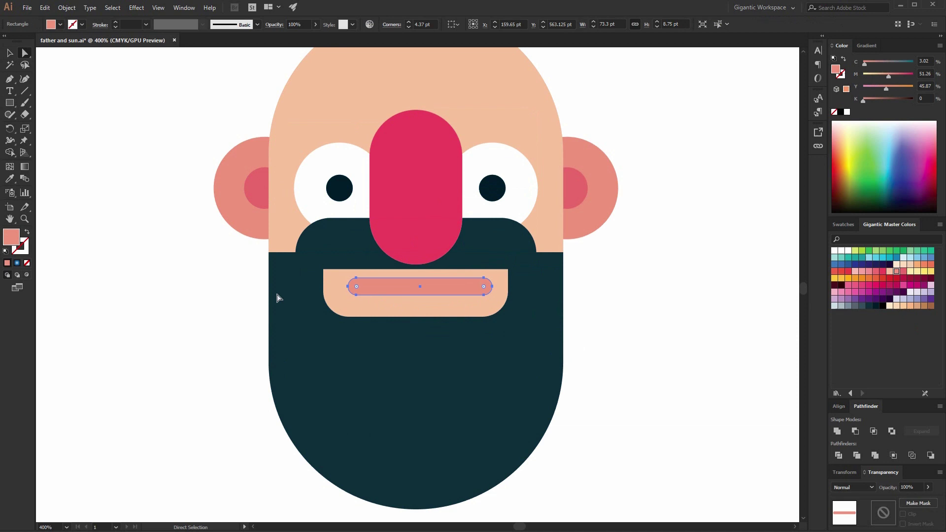
pyautogui.press('v')
pyautogui.scroll(1, 154, 110)
pyautogui.hotkey('ctrl', 'a')
pyautogui.click(622, 342)
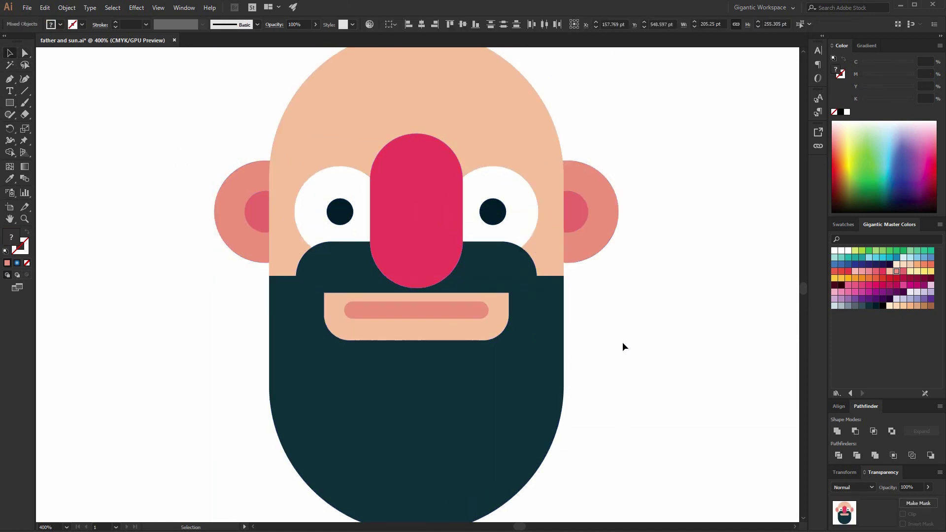
# Step: Draw a wide dark navy bar across the mustache line and fully round its ends
pyautogui.press('m')
pyautogui.moveTo(239, 241); pyautogui.dragTo(605, 301)
pyautogui.click(875, 305)
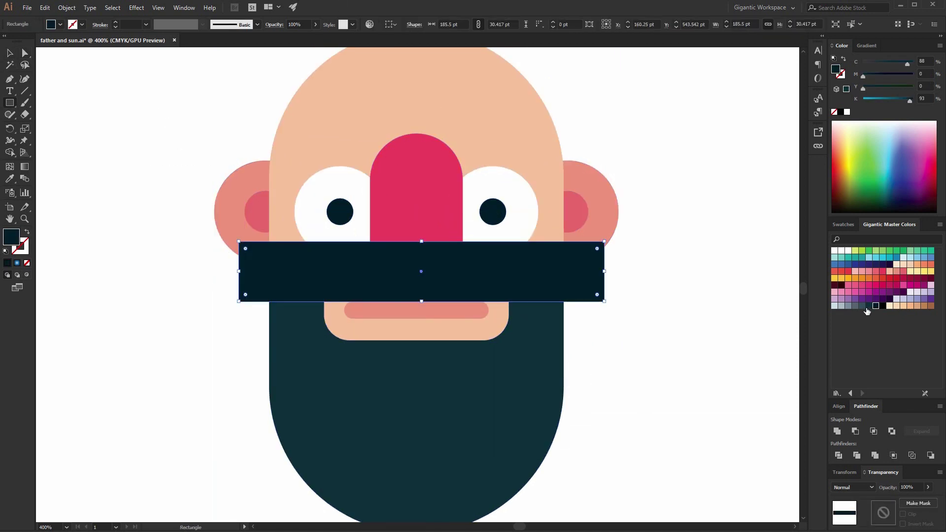
pyautogui.click(869, 306)
pyautogui.click(23, 56)
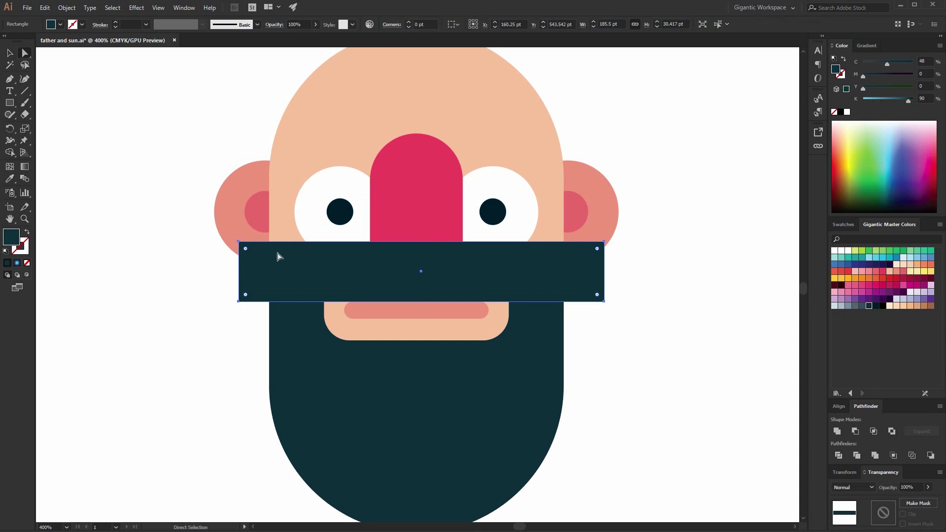
pyautogui.moveTo(245, 248); pyautogui.dragTo(482, 311)
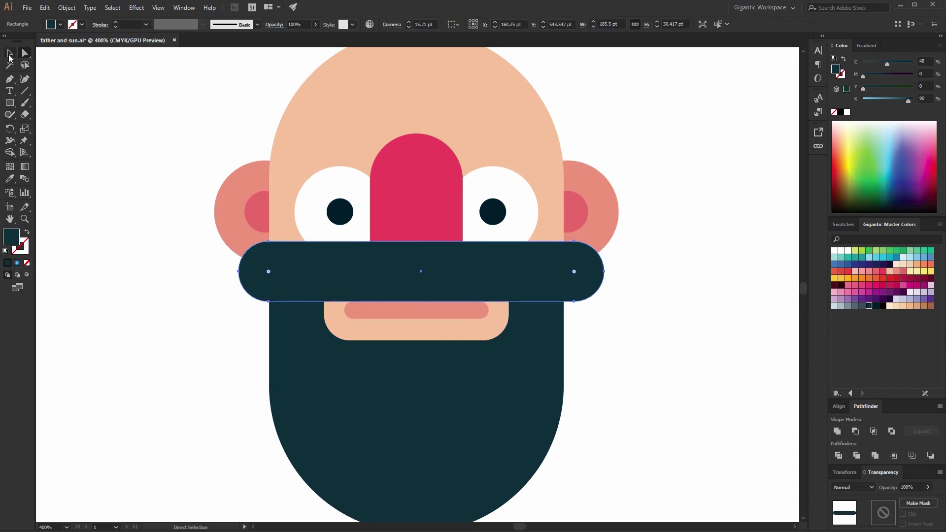
pyautogui.click(10, 57)
pyautogui.moveTo(434, 274); pyautogui.dragTo(426, 274)
# Step: Send the rounded bar and then both ears behind the head
pyautogui.rightClick(525, 256)
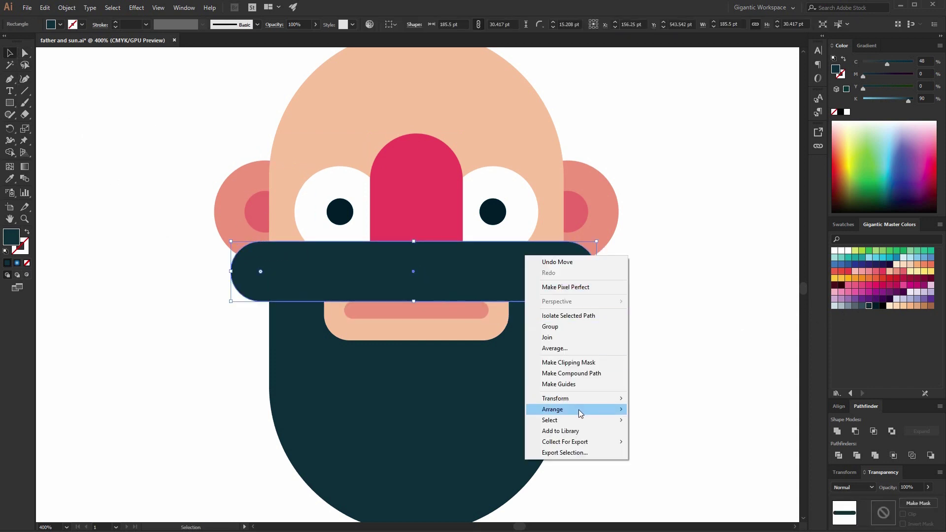
pyautogui.moveTo(580, 413)
pyautogui.click(656, 442)
pyautogui.click(606, 248)
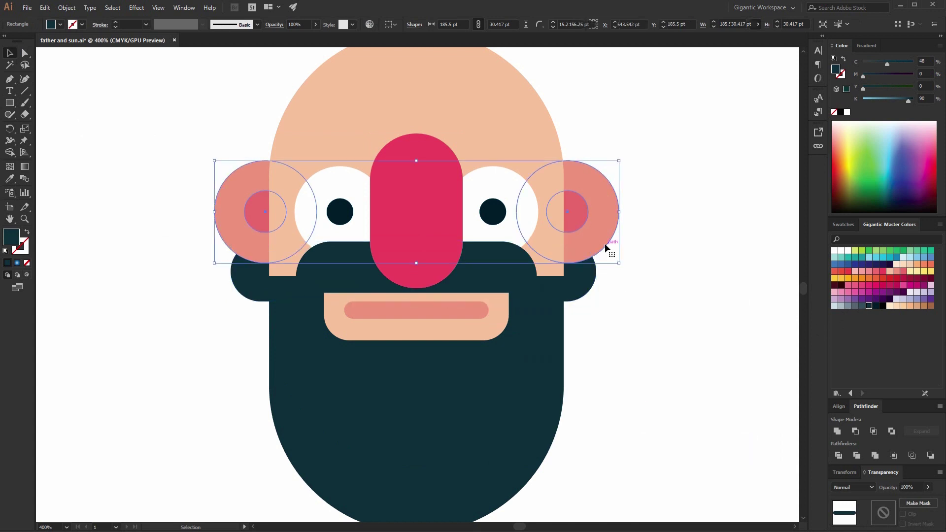
pyautogui.rightClick(606, 247)
pyautogui.moveTo(641, 351)
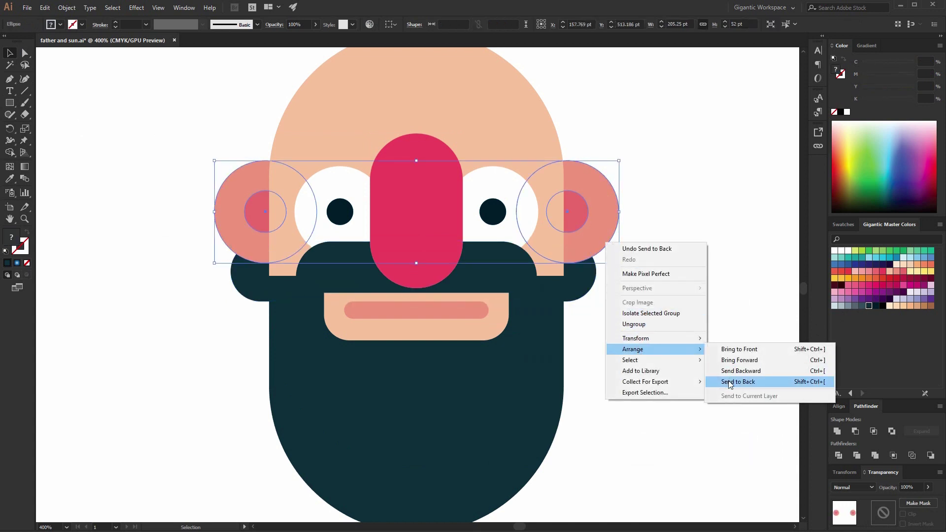
pyautogui.click(730, 382)
pyautogui.click(722, 369)
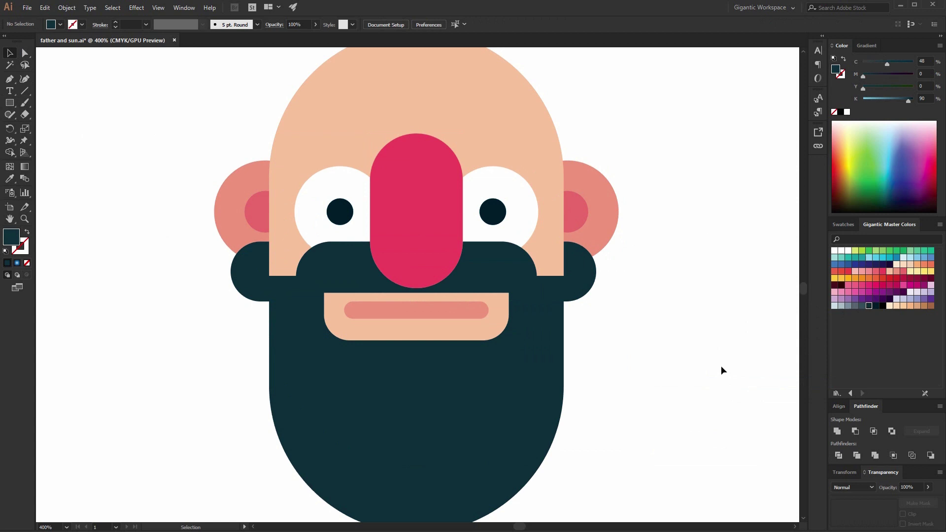
# Step: Subtract the beard's outline from the head with Pathfinder Minus Front
pyautogui.click(557, 314)
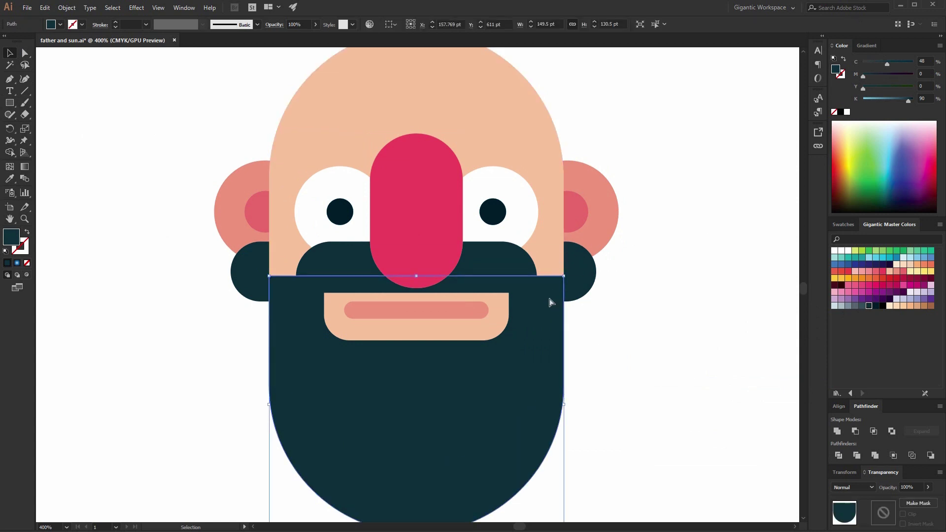
pyautogui.press('a')
pyautogui.press('v')
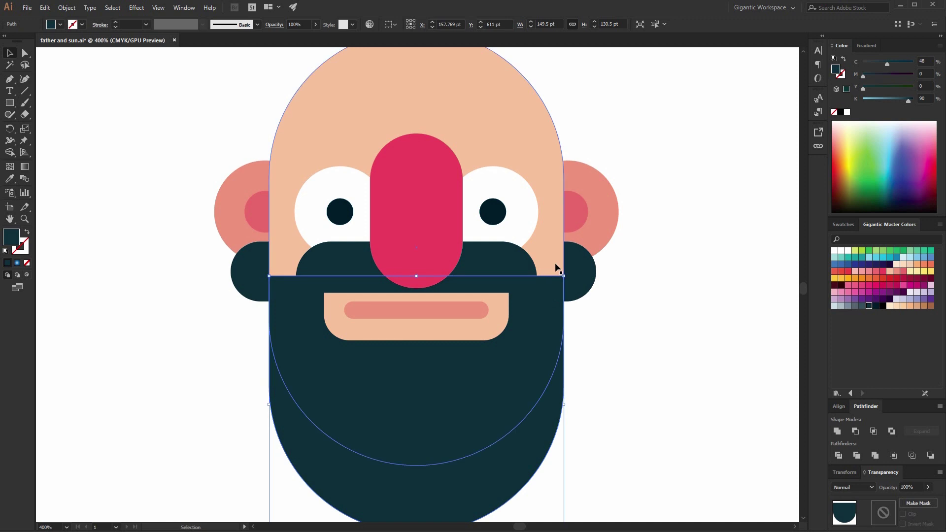
pyautogui.doubleClick(554, 264)
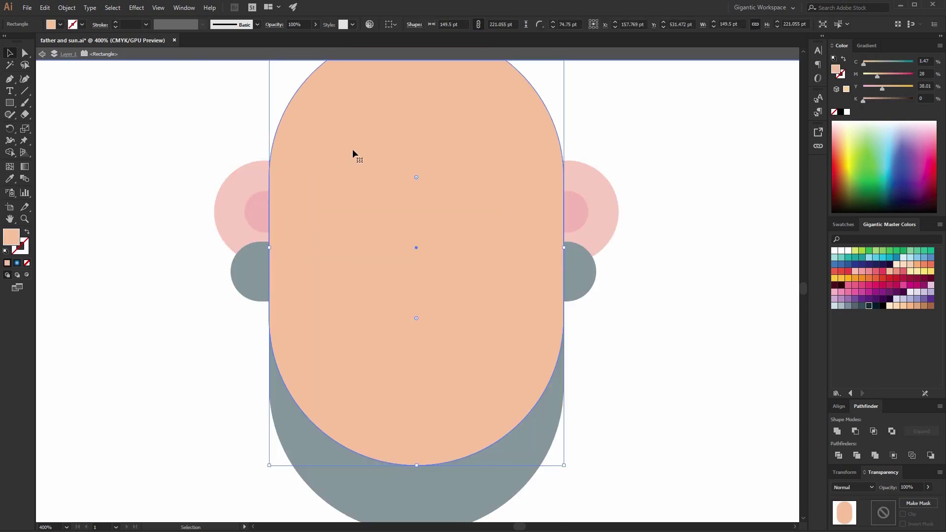
pyautogui.doubleClick(597, 302)
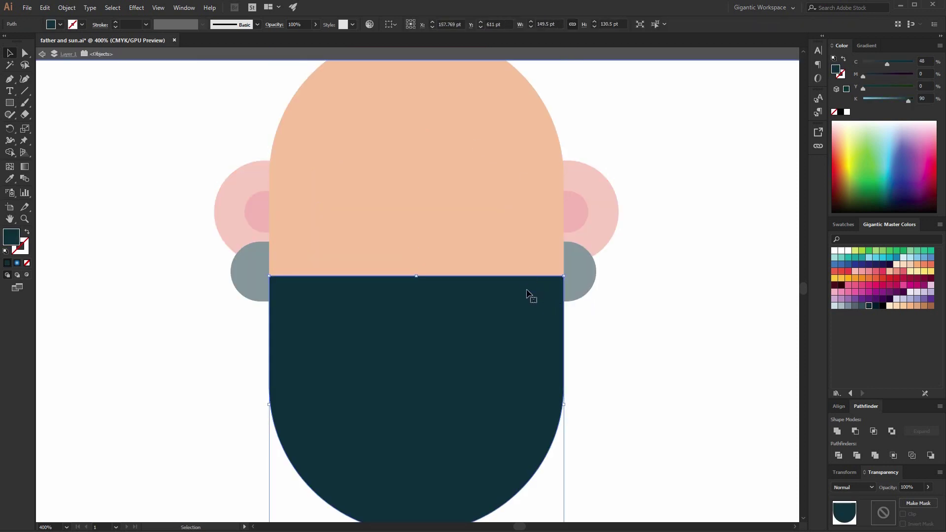
pyautogui.keyDown('shift'); pyautogui.click(519, 245); pyautogui.keyUp('shift')
pyautogui.click(854, 432)
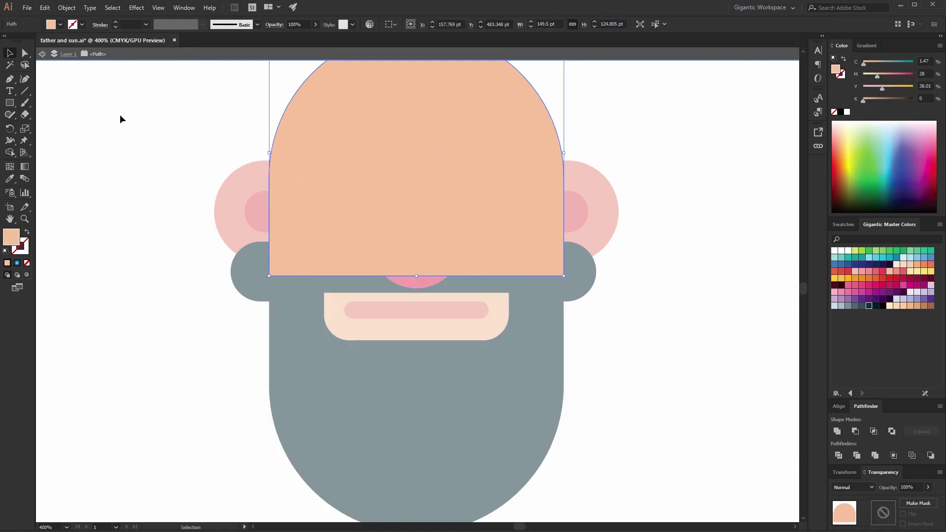
# Step: Round the head's two bottom corners to about 16.86 pt
pyautogui.click(27, 55)
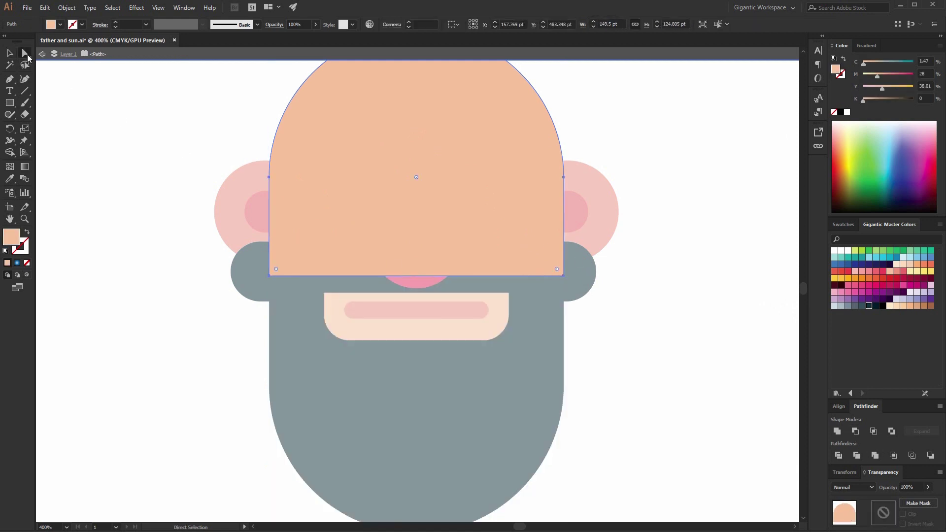
pyautogui.click(269, 276)
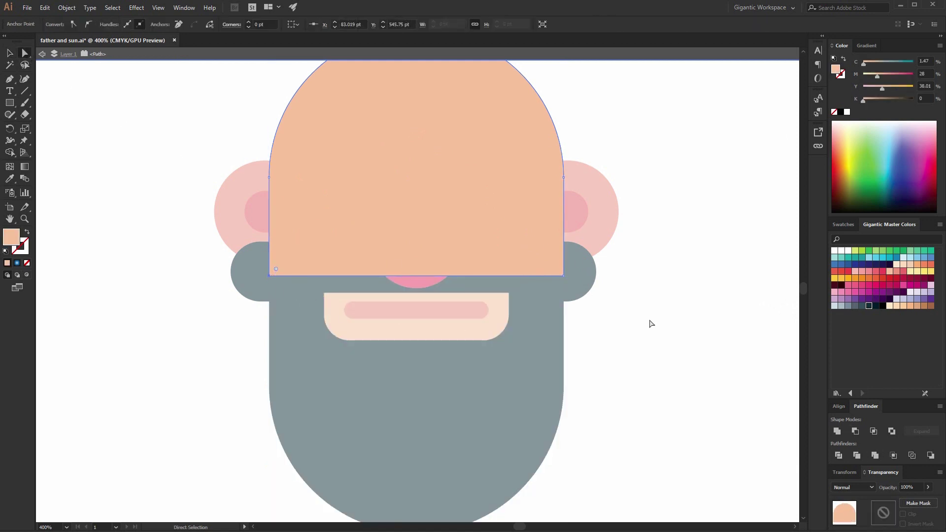
pyautogui.click(564, 279)
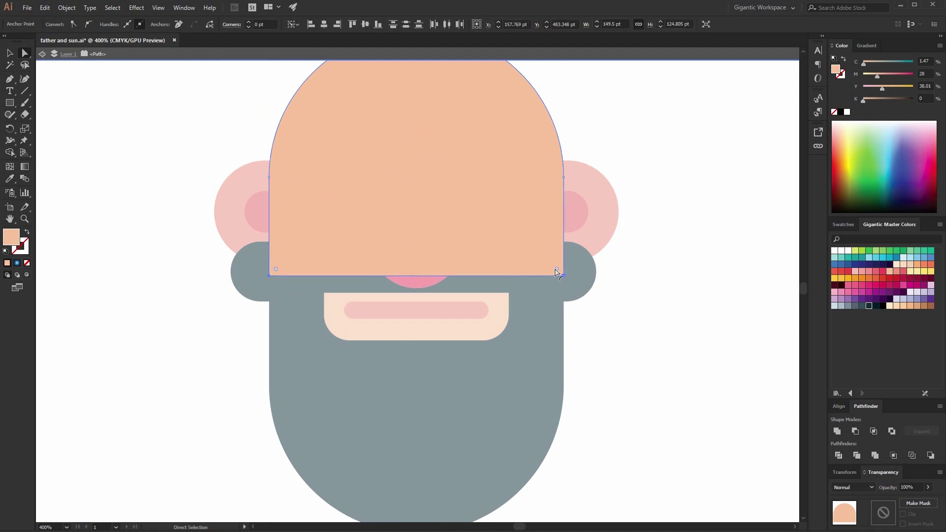
pyautogui.moveTo(556, 269); pyautogui.dragTo(530, 244)
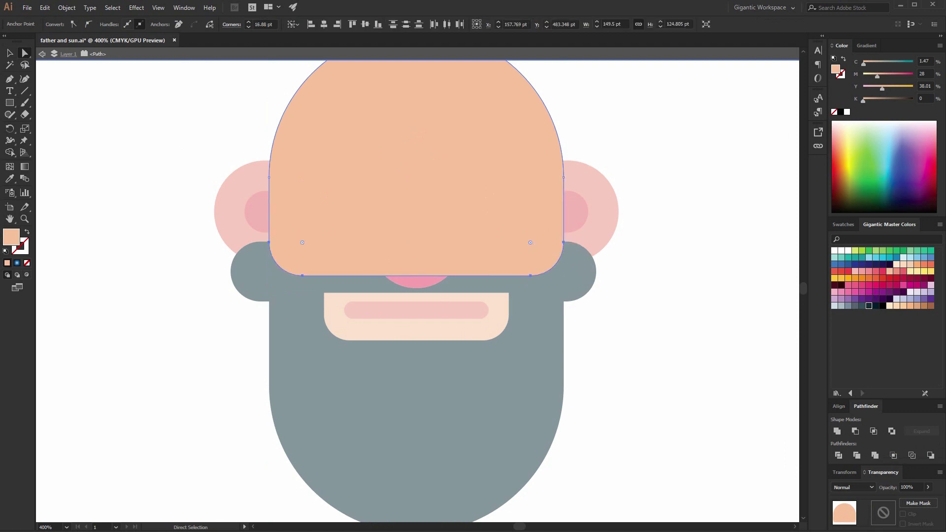
pyautogui.click(10, 55)
pyautogui.doubleClick(214, 128)
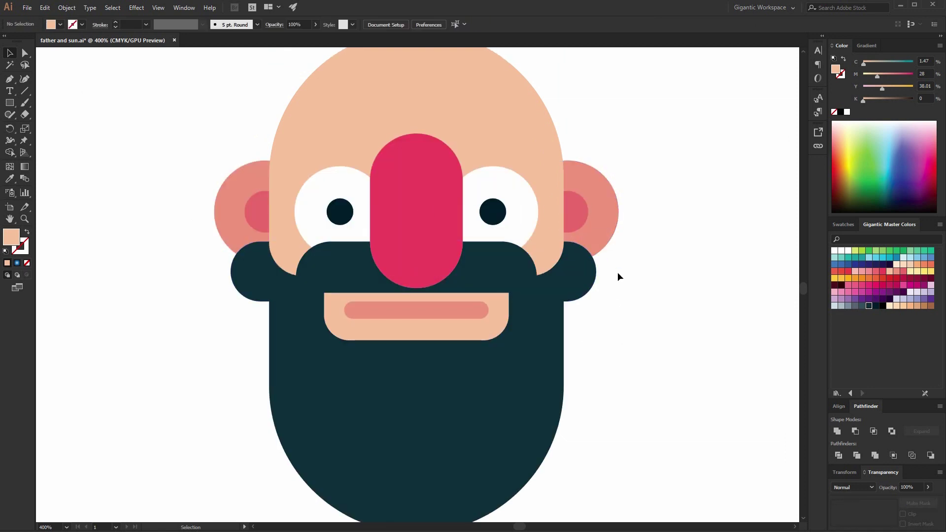
pyautogui.scroll(3, 619, 273)
pyautogui.scroll(-2, 621, 276)
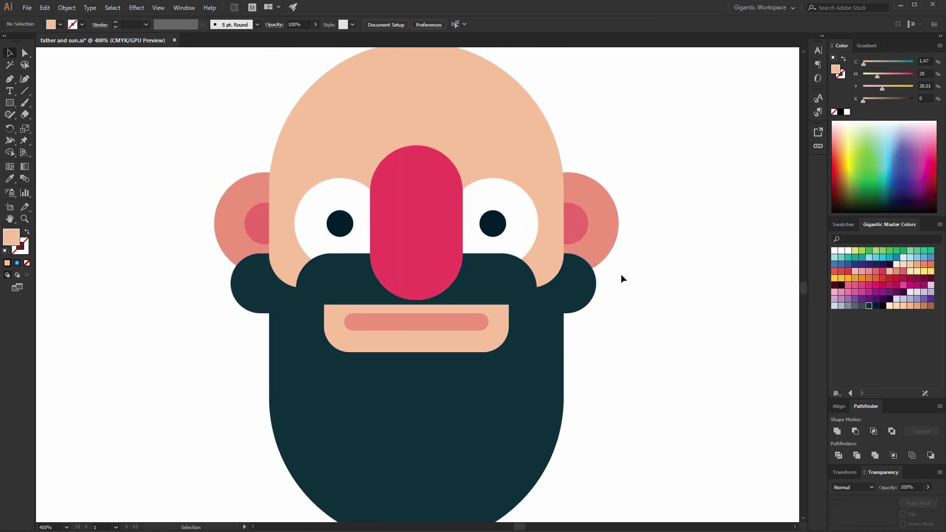
# Step: Scale a copy of the head shape inward and fill it salmon pink
pyautogui.hotkey('ctrl', '-')
pyautogui.click(440, 157)
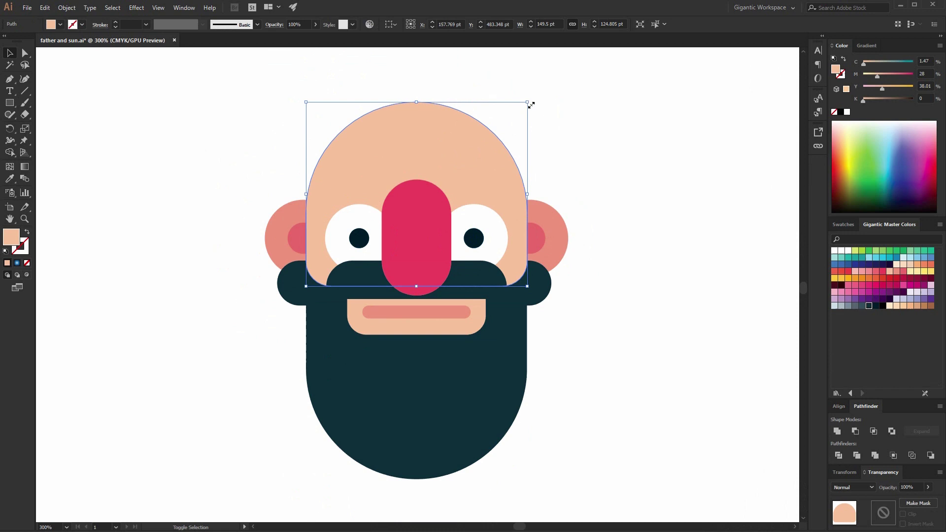
pyautogui.moveTo(529, 101); pyautogui.dragTo(525, 125)
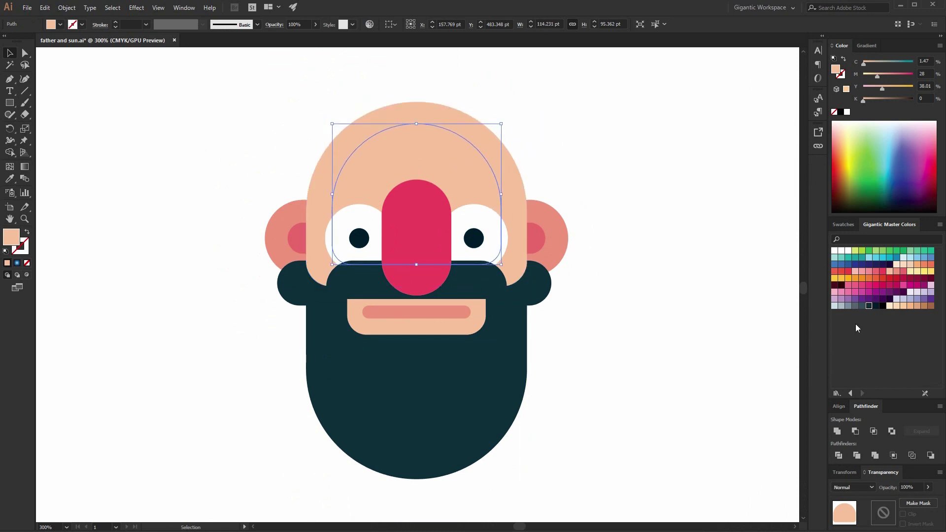
pyautogui.click(898, 271)
pyautogui.press('Down')
pyautogui.press('Down')
pyautogui.press('Down')
pyautogui.press('Down')
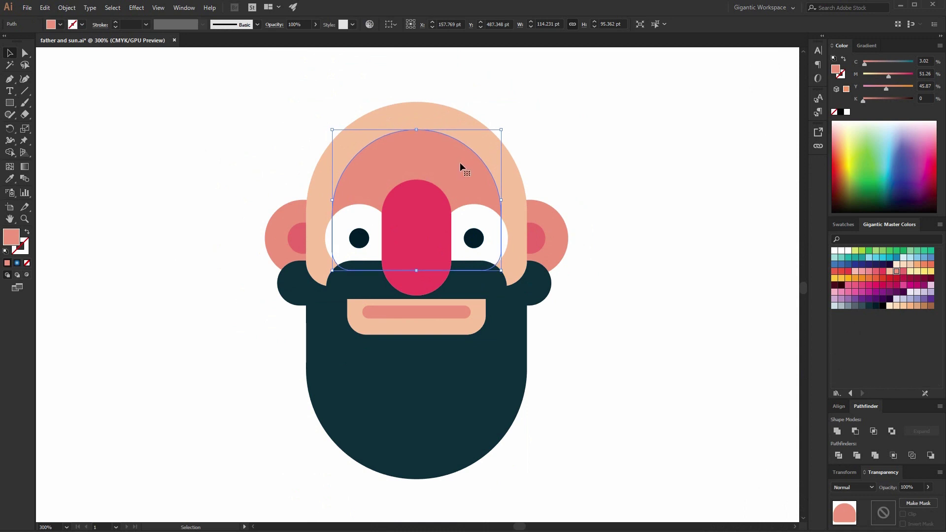
pyautogui.press('Up')
# Step: Change the salmon shape from a fill to a 15 pt salmon stroke
pyautogui.click(27, 235)
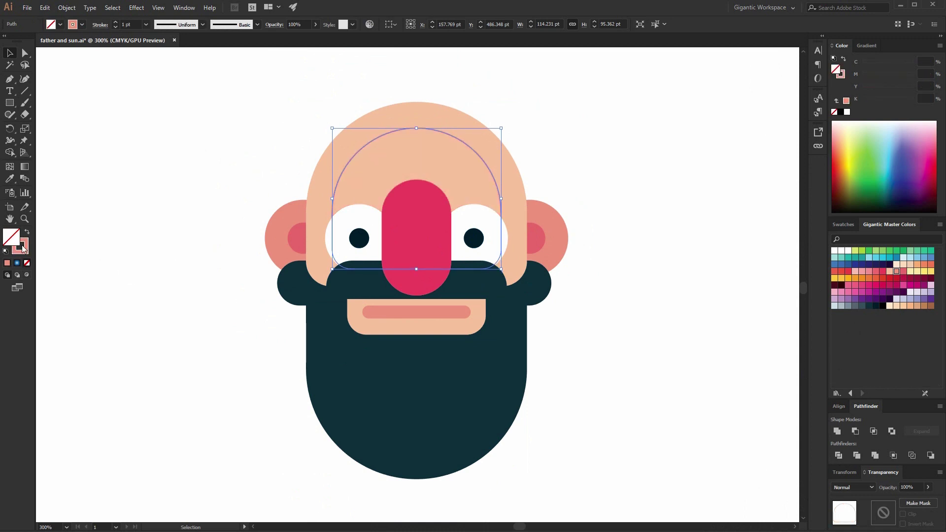
pyautogui.click(116, 23)
pyautogui.click(116, 23)
pyautogui.click(116, 23)
pyautogui.click(116, 23)
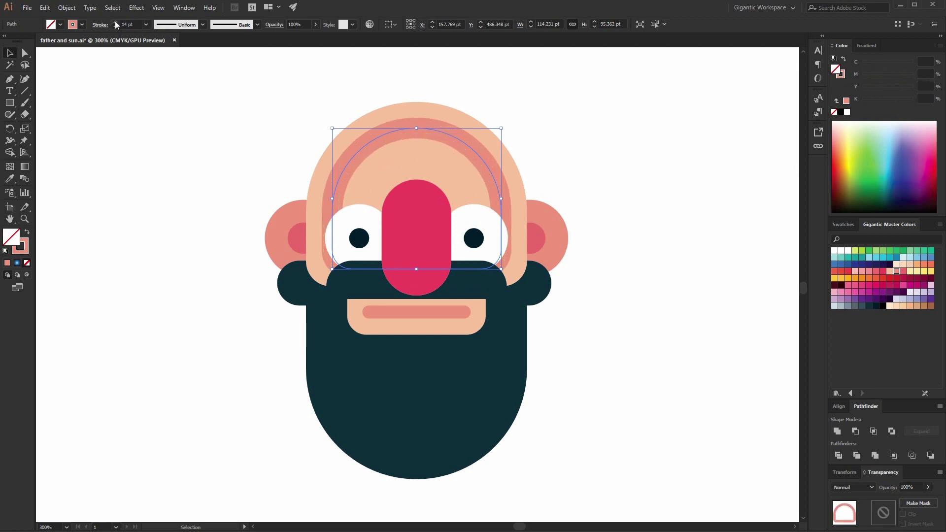
pyautogui.click(116, 22)
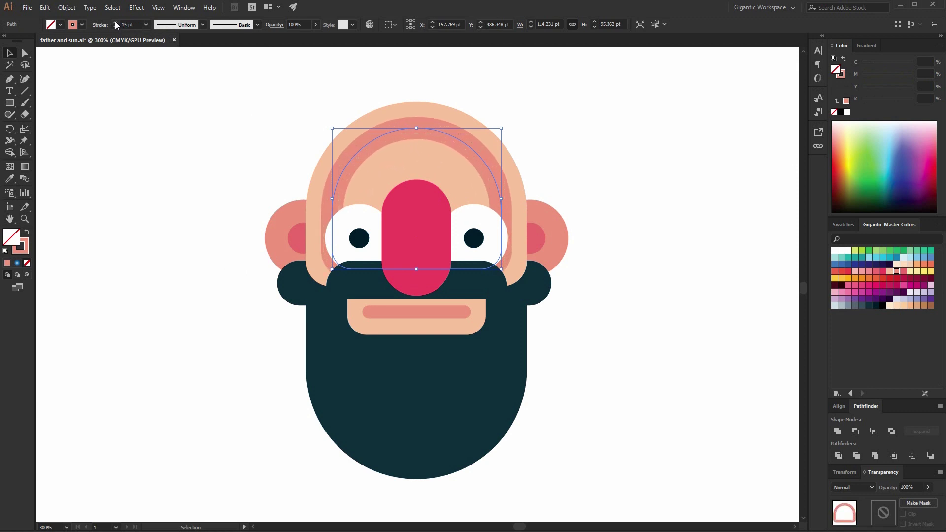
# Step: Cut away the arc's lower half with a rectangle using Minus Front
pyautogui.click(10, 102)
pyautogui.moveTo(614, 311); pyautogui.dragTo(272, 164)
pyautogui.press('v')
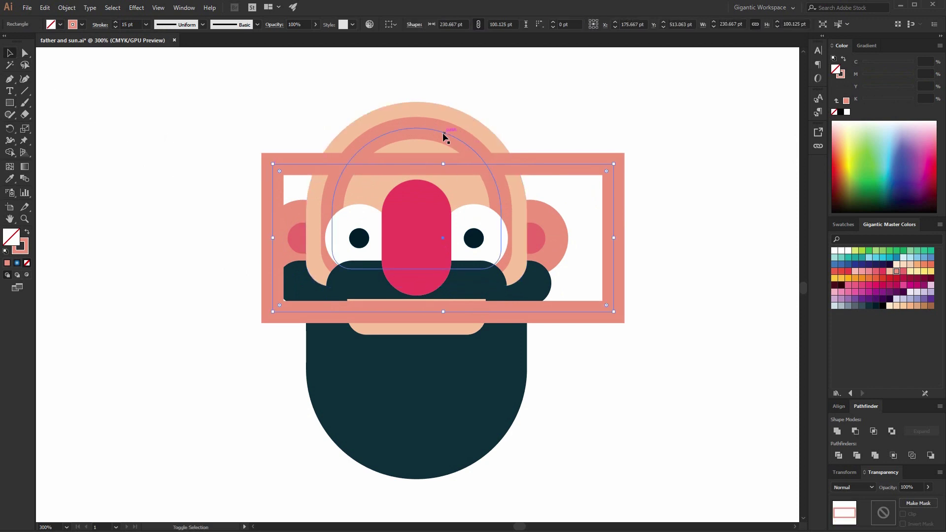
pyautogui.keyDown('shift'); pyautogui.click(439, 132); pyautogui.keyUp('shift')
pyautogui.click(855, 431)
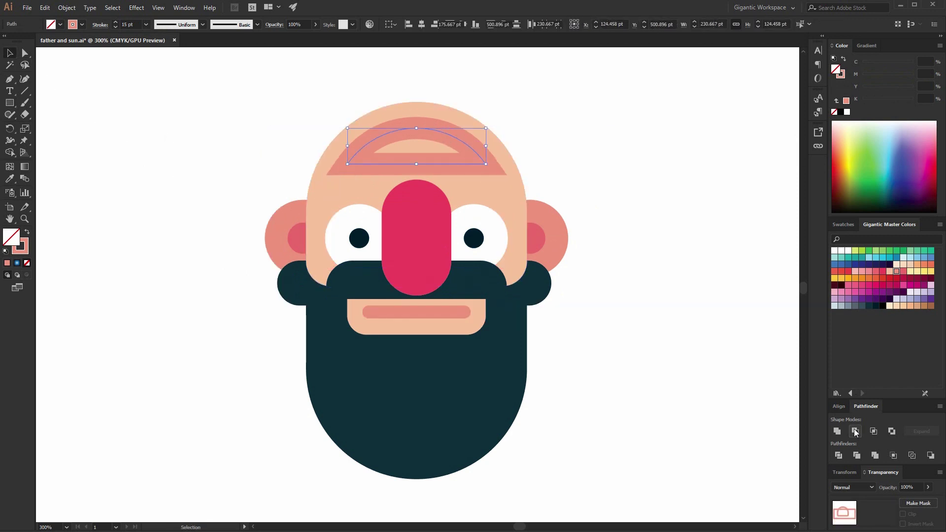
# Step: Add an anchor on the arc's bottom edge and delete the straight bottom segments
pyautogui.press('p')
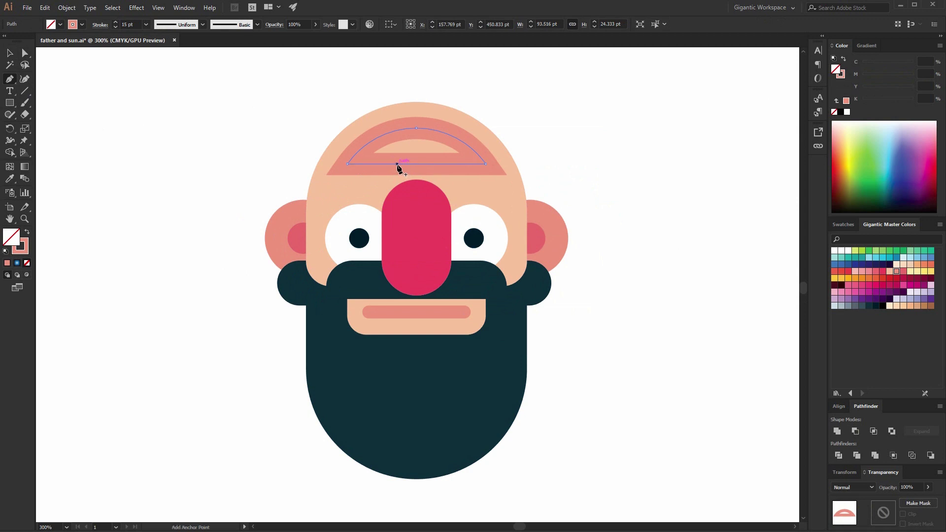
pyautogui.click(397, 163)
pyautogui.press('a')
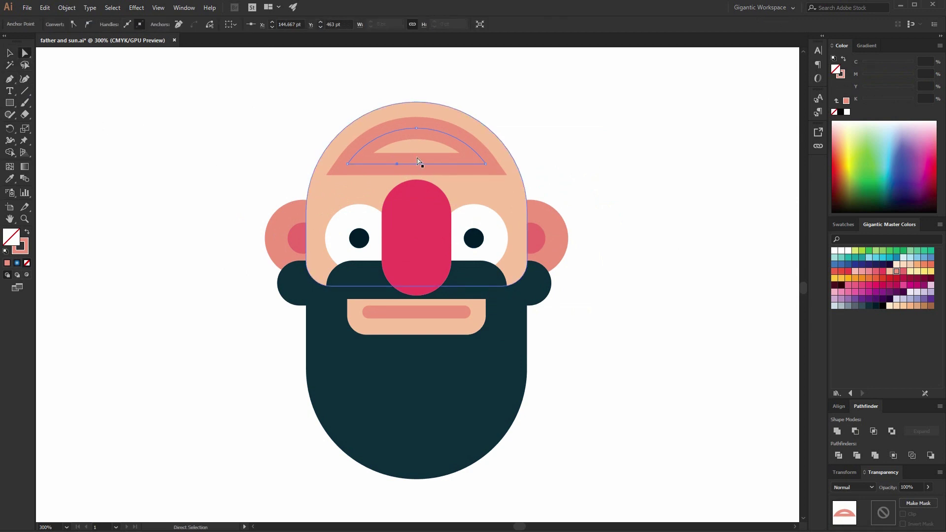
pyautogui.press('Delete')
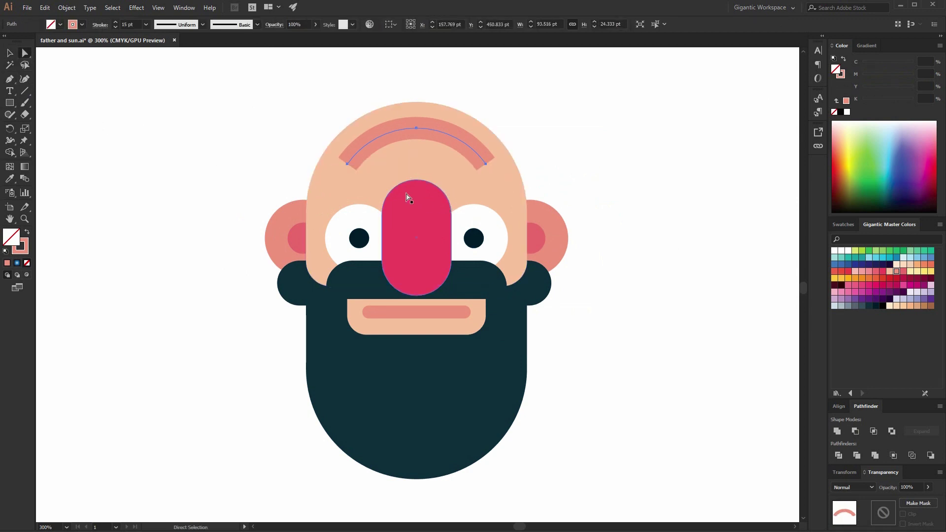
# Step: Give the wrinkle arc's stroke Round Cap ends
pyautogui.click(101, 25)
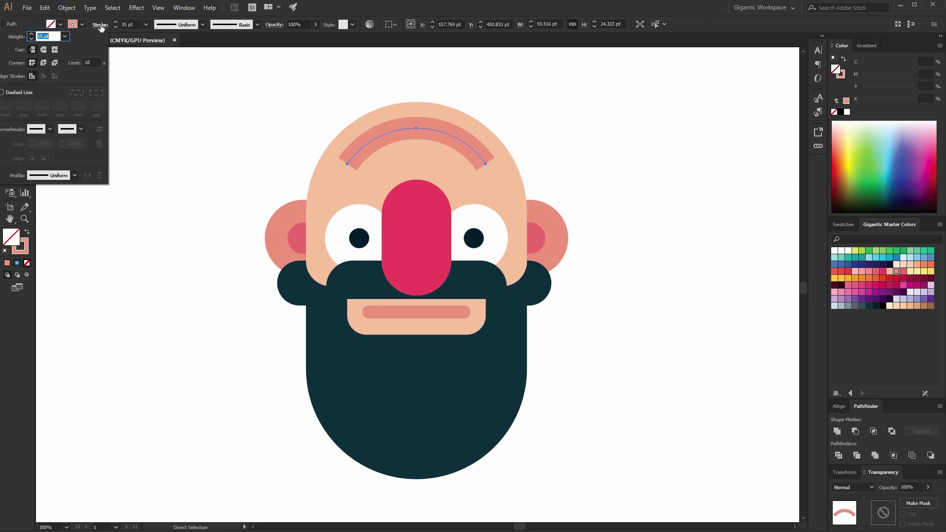
pyautogui.click(44, 49)
pyautogui.click(206, 103)
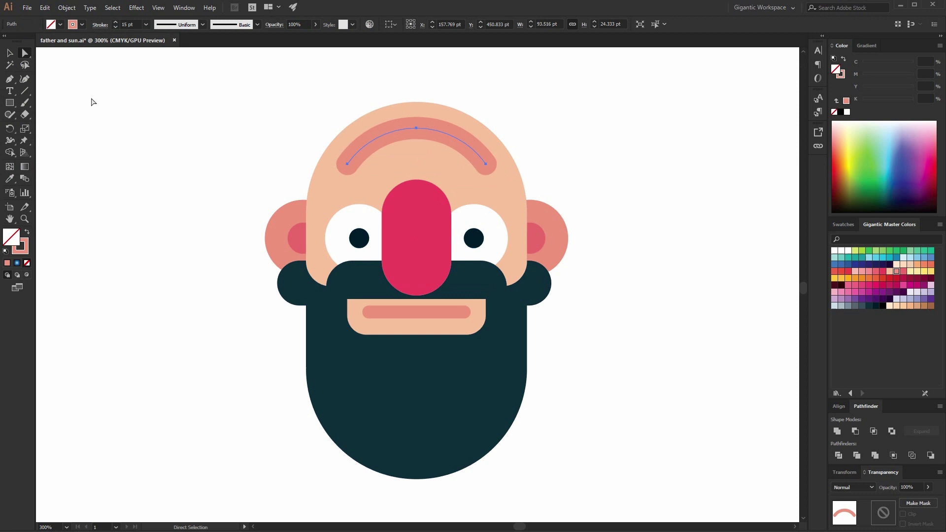
pyautogui.click(9, 52)
# Step: Convert the wrinkle arc's stroke into a filled shape with Object > Path > Outline Stroke
pyautogui.click(69, 10)
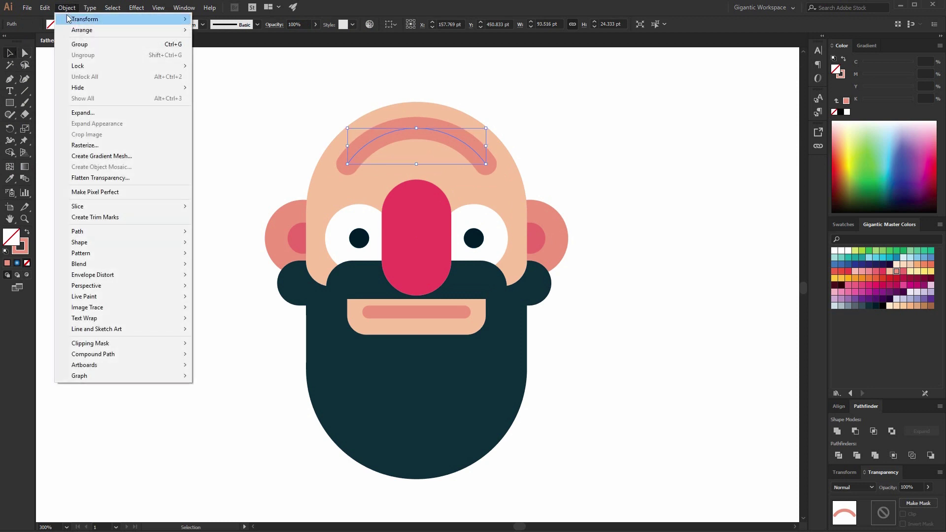
pyautogui.moveTo(129, 232)
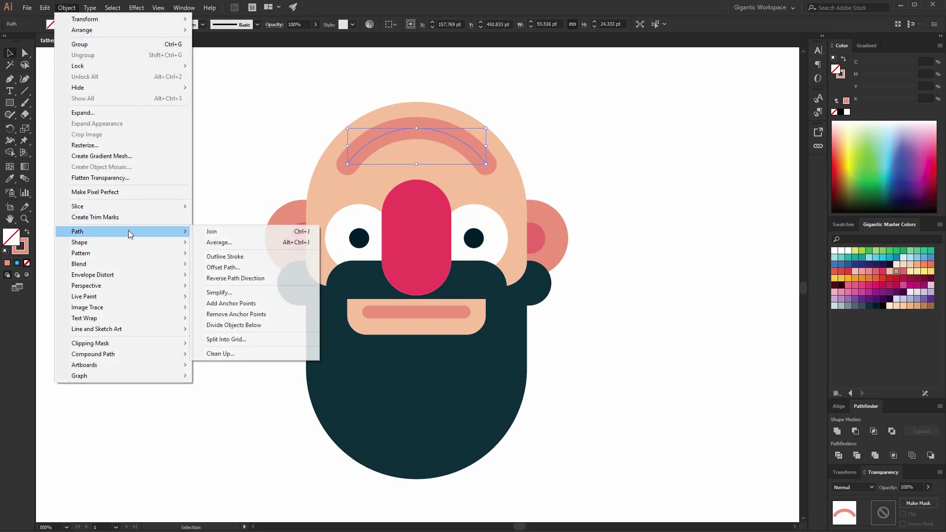
pyautogui.click(272, 257)
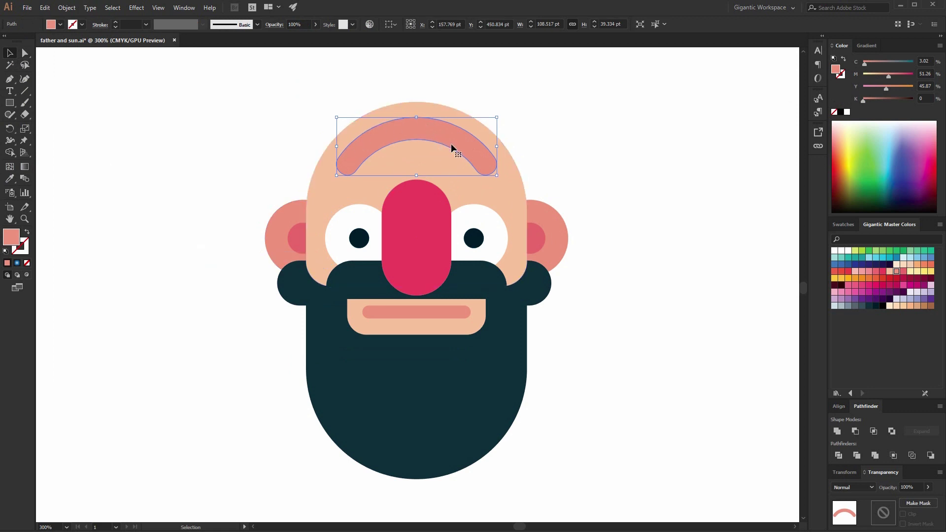
# Step: Select the whole face, scale it down and move it to the left
pyautogui.click(628, 115)
pyautogui.moveTo(619, 81); pyautogui.dragTo(313, 369)
pyautogui.moveTo(572, 106); pyautogui.dragTo(540, 137)
pyautogui.moveTo(513, 281); pyautogui.dragTo(395, 259)
pyautogui.click(525, 322)
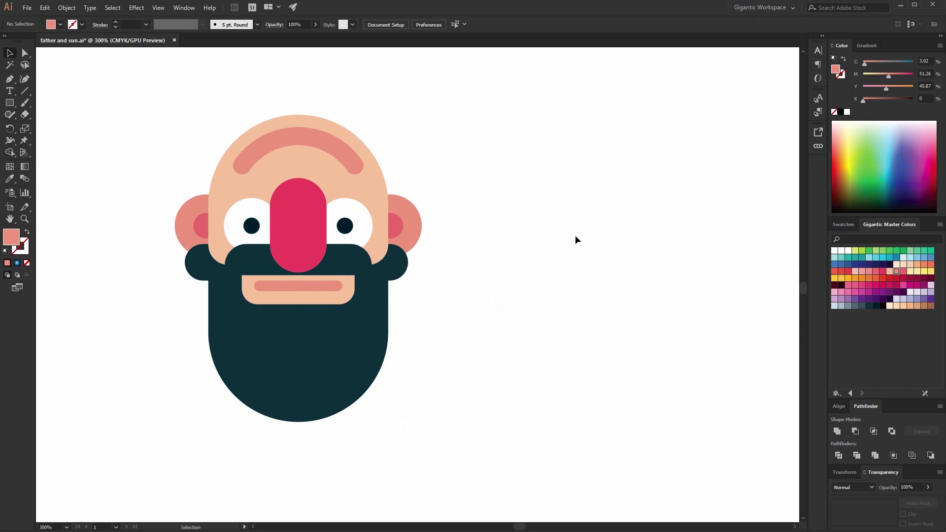
# Step: Place a 180° rotated copy of the face on the right, the beard becoming a hat
pyautogui.moveTo(499, 130); pyautogui.dragTo(602, 350)
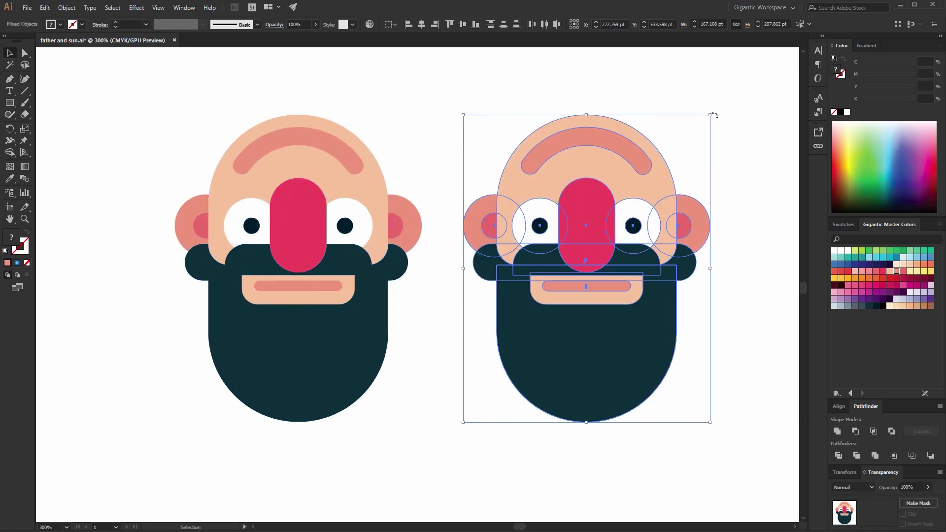
pyautogui.moveTo(713, 112); pyautogui.dragTo(459, 442)
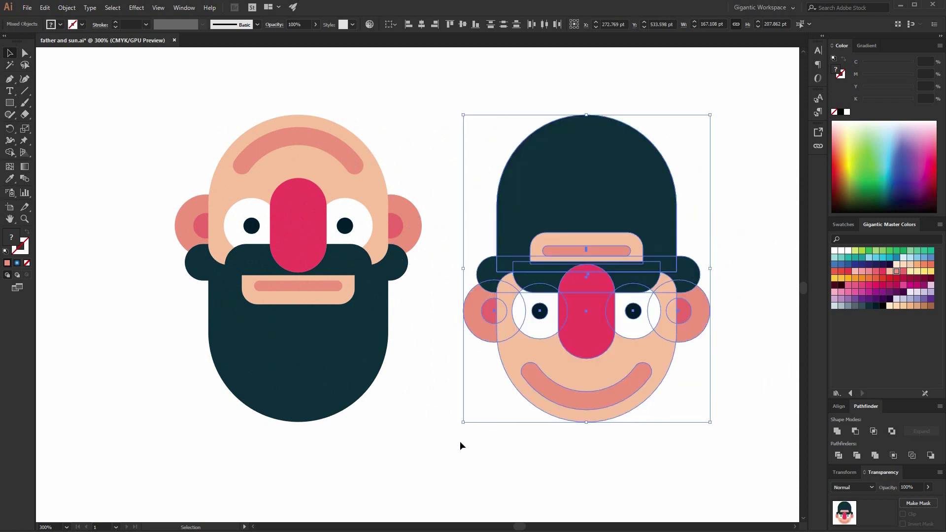
pyautogui.click(466, 440)
pyautogui.scroll(-2, 708, 389)
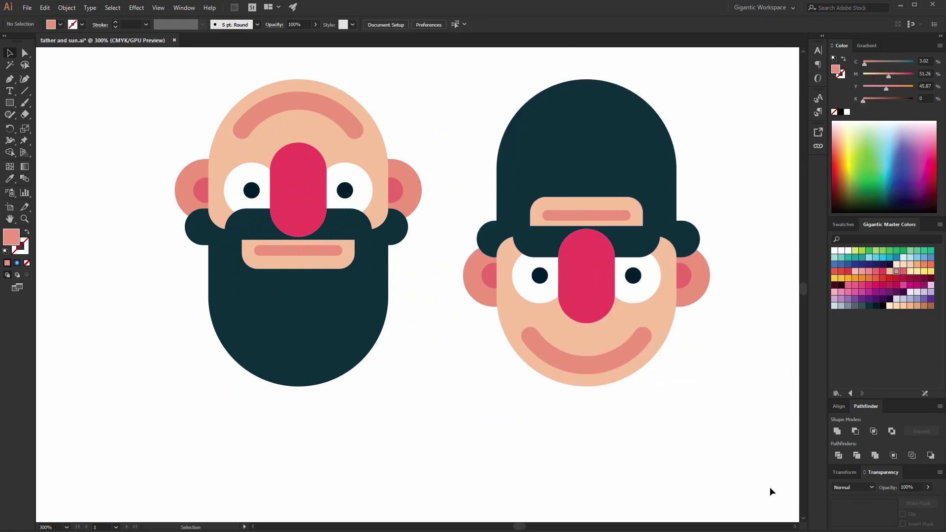